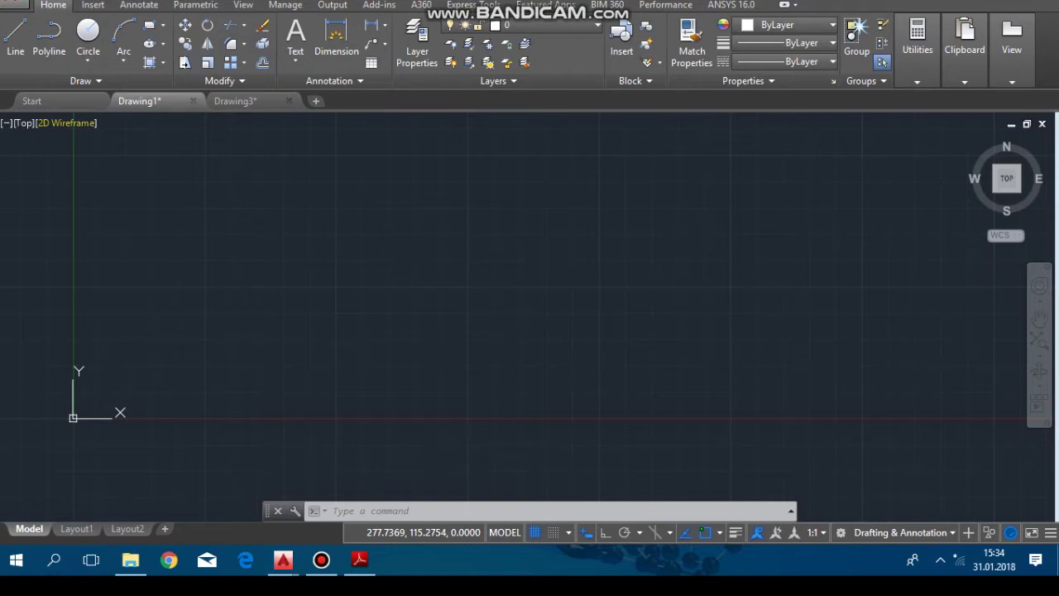
Step: Enter the L alias for LINE on the empty Drawing1 canvas to show autocomplete
{"action": "type", "text": "L"}
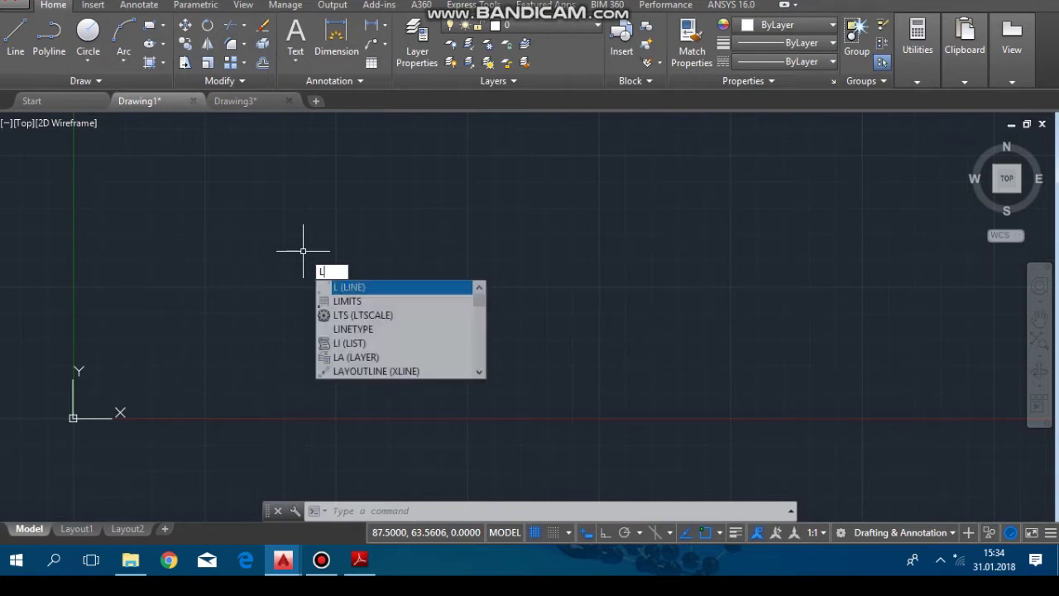
Step: Start the LINE command after several cancelled tries and enter 0,0 as its first point
{"action": "key", "text": "Return"}
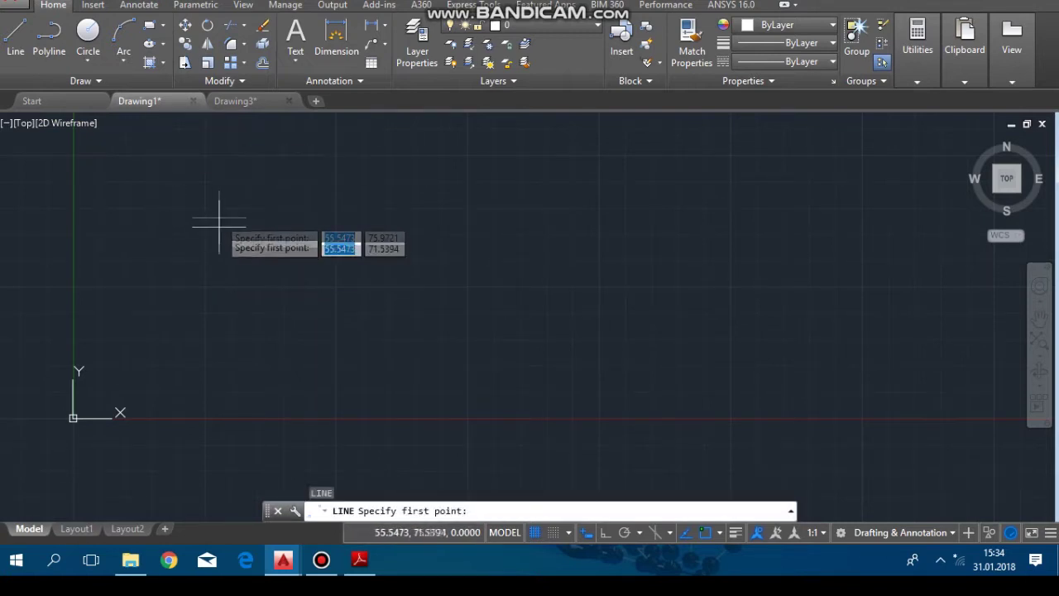
{"action": "key", "text": "Escape"}
{"action": "left_click", "coordinate": [15, 38]}
{"action": "key", "text": "Escape"}
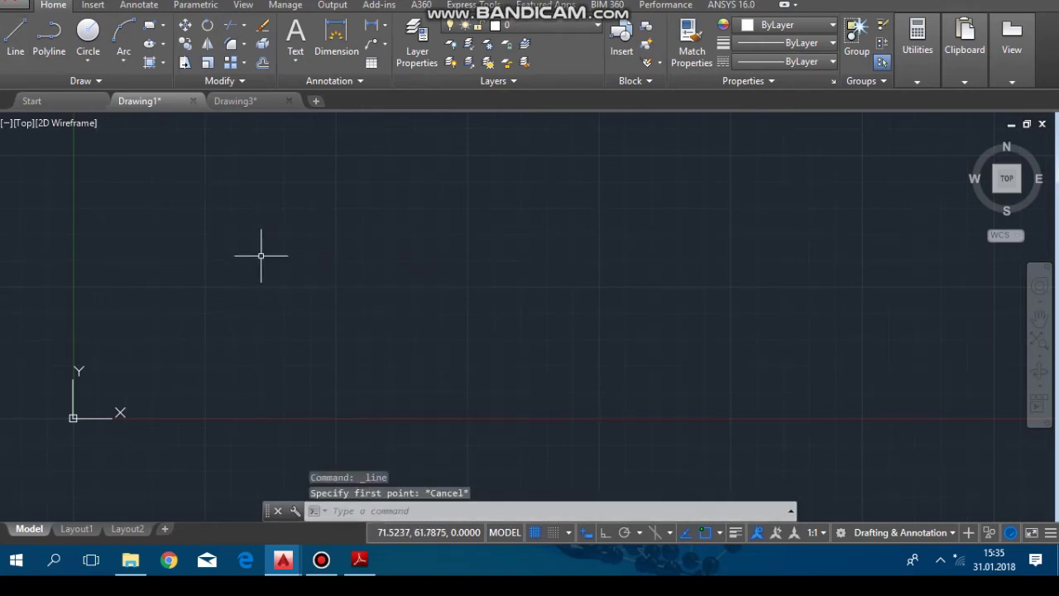
{"action": "type", "text": "L"}
{"action": "key", "text": "Return"}
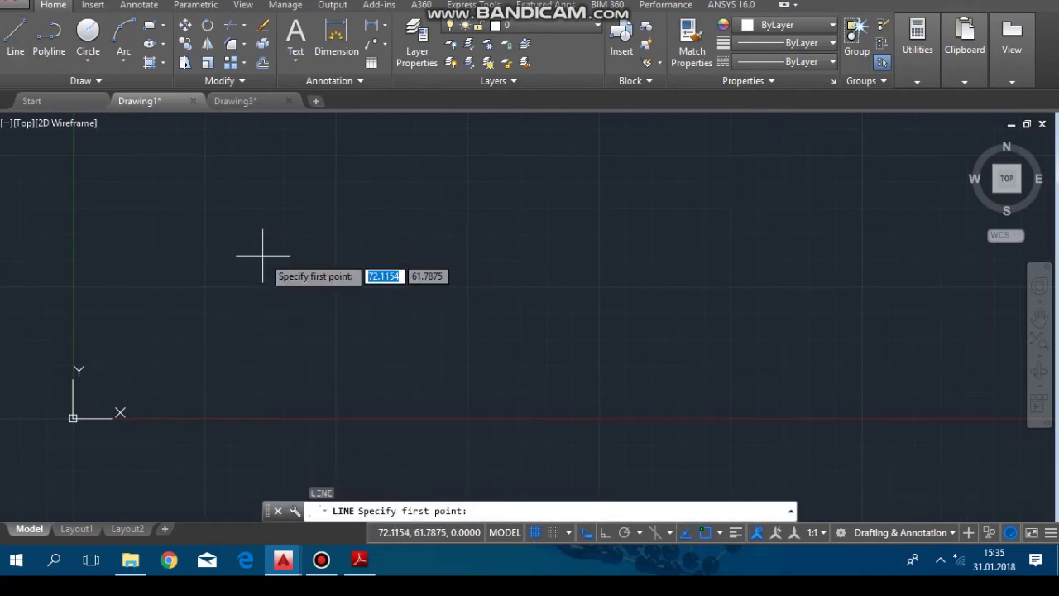
{"action": "key", "text": "Escape"}
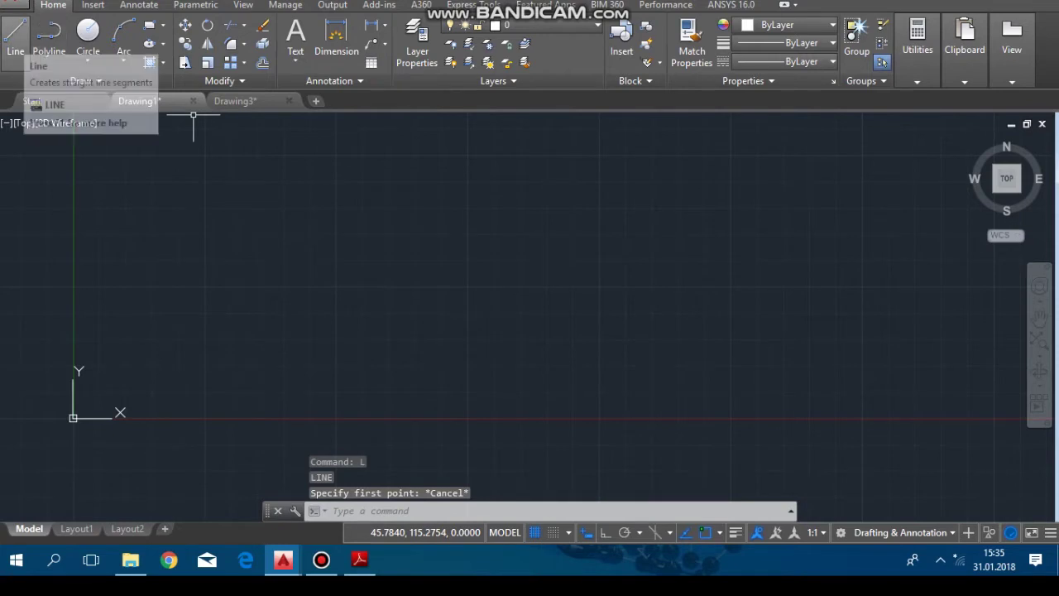
{"action": "key", "text": "Return"}
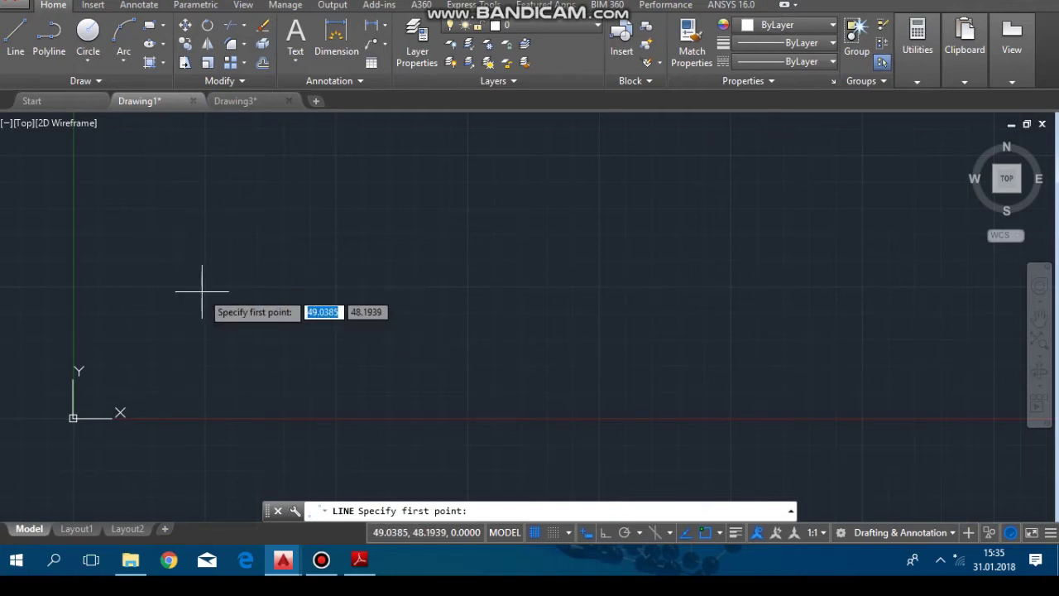
{"action": "type", "text": "0"}
{"action": "key", "text": "Tab"}
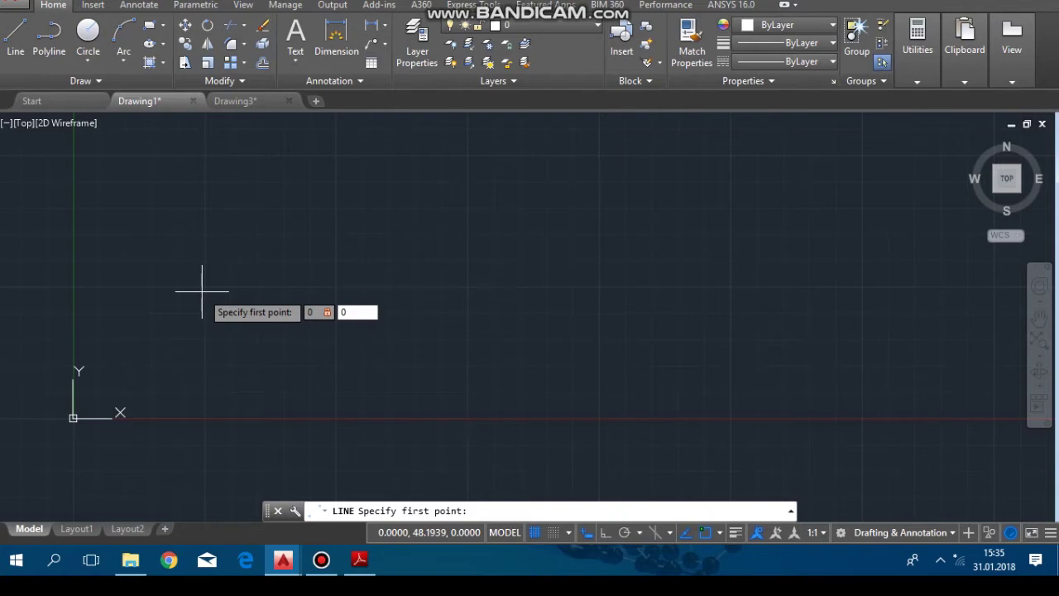
{"action": "key", "text": "Return"}
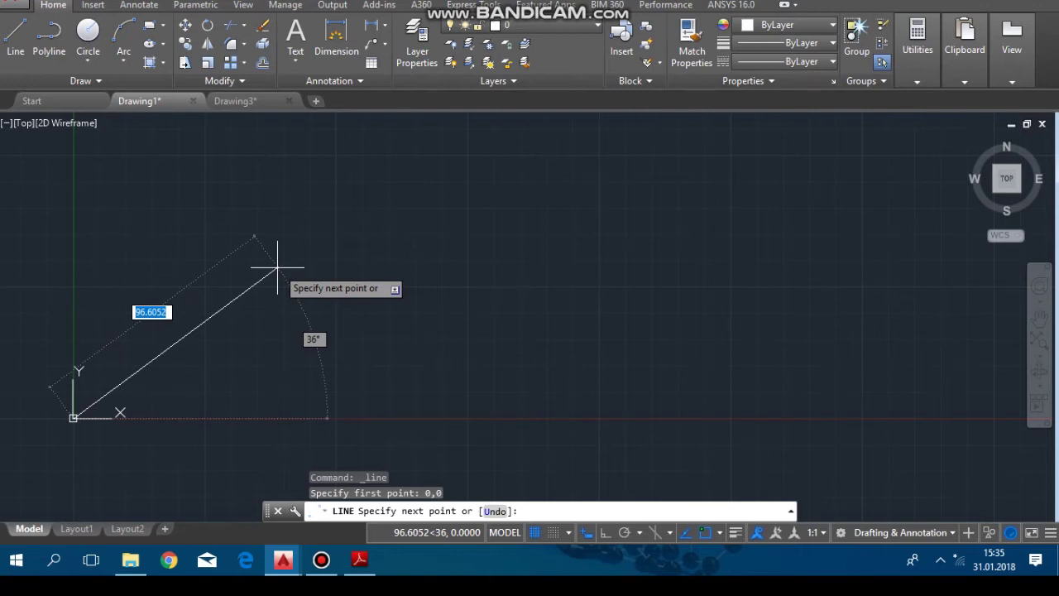
{"action": "type", "text": "100"}
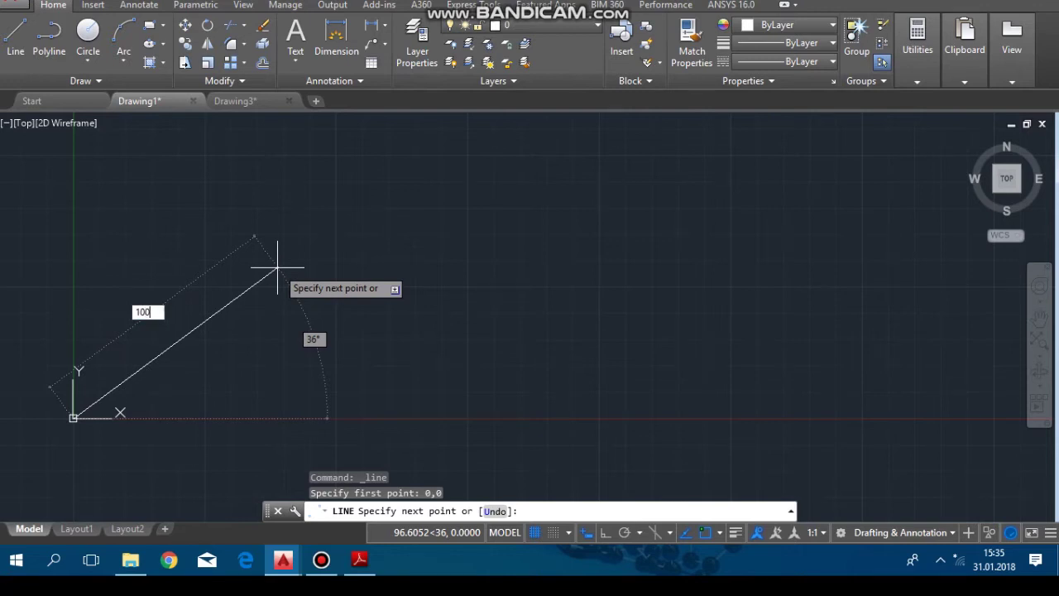
{"action": "key", "text": "Tab"}
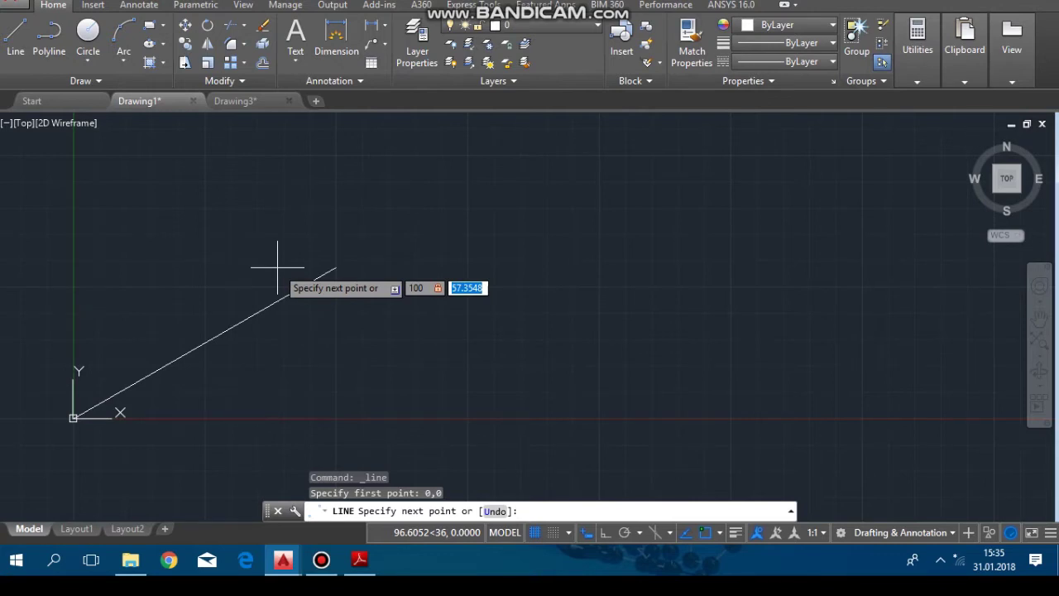
{"action": "key", "text": "Return"}
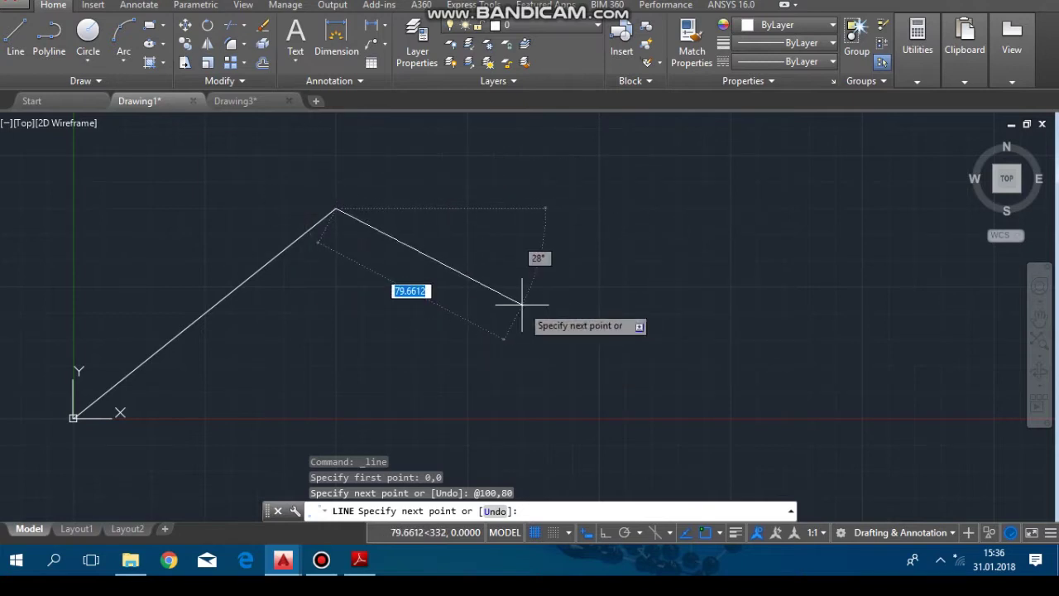
{"action": "key", "text": "Escape"}
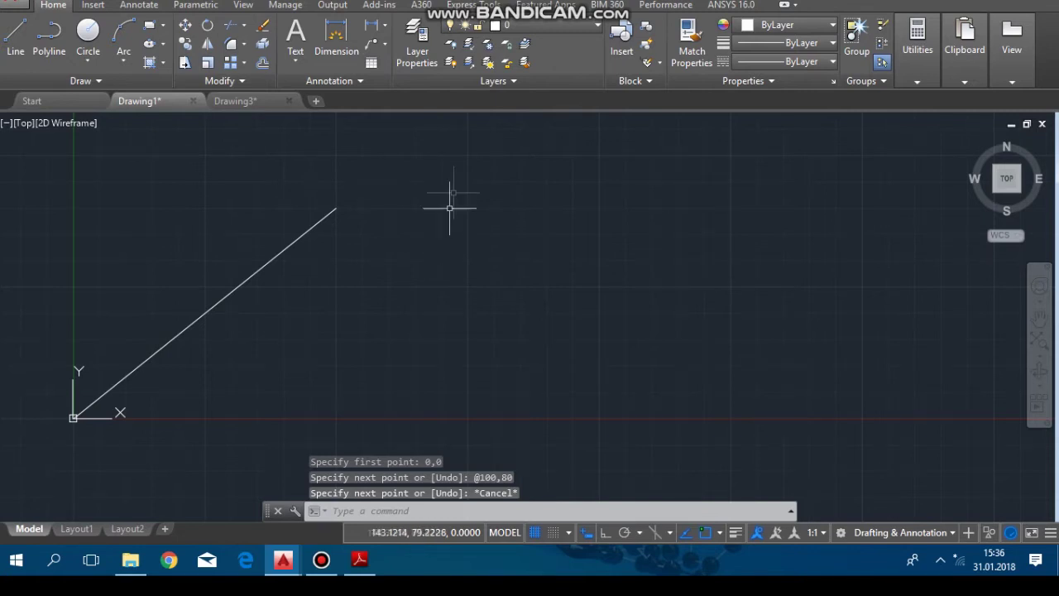
Step: Select the diagonal origin line with a right-to-left crossing window after several missed attempts
{"action": "middle_click_drag", "start_coordinate": [446, 171], "coordinate": [499, 173]}
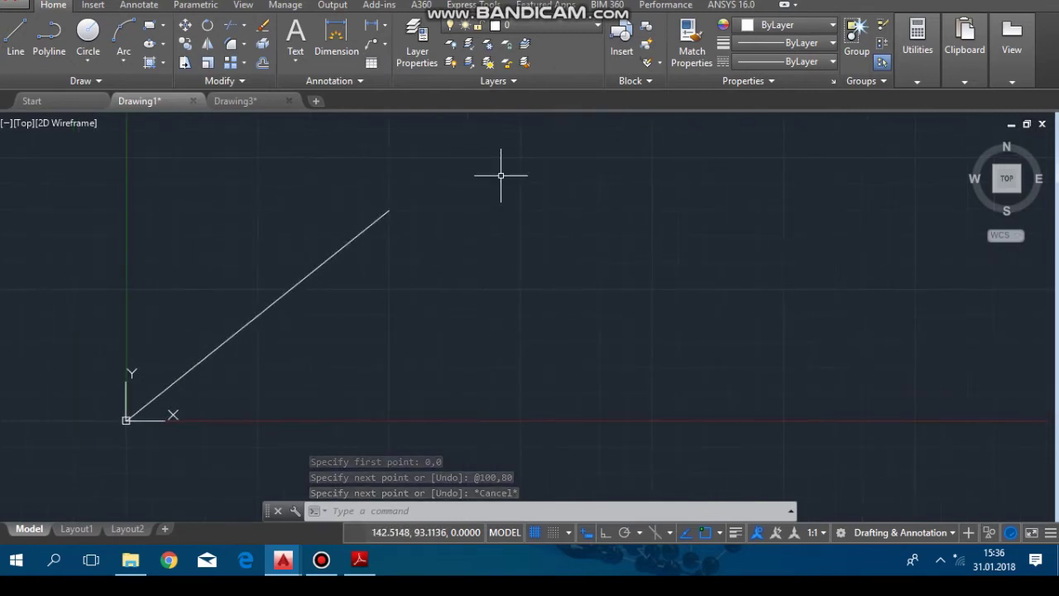
{"action": "left_click", "coordinate": [639, 170]}
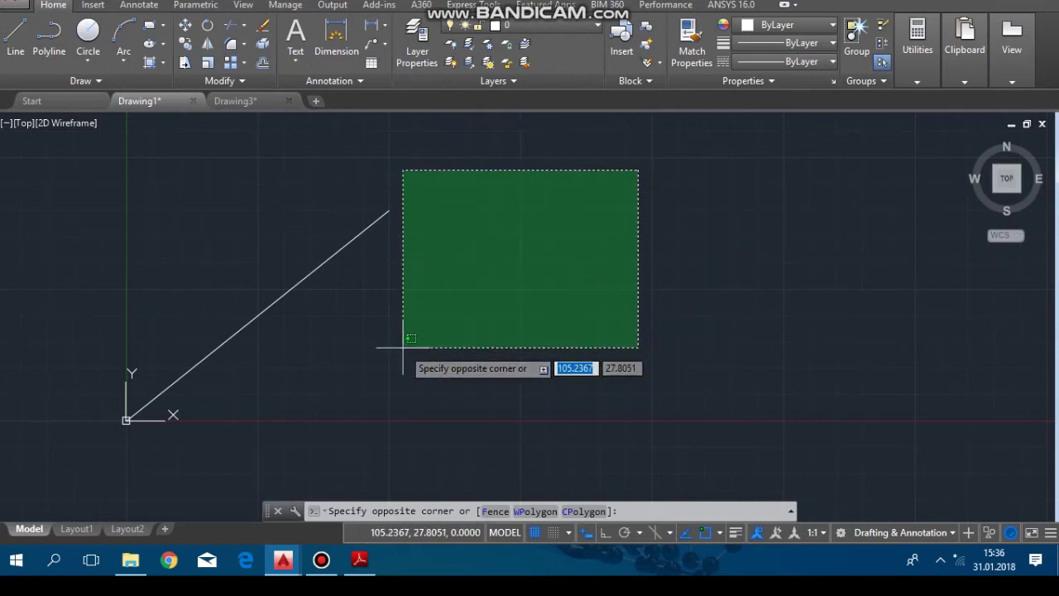
{"action": "left_click", "coordinate": [403, 376]}
{"action": "left_click", "coordinate": [596, 172]}
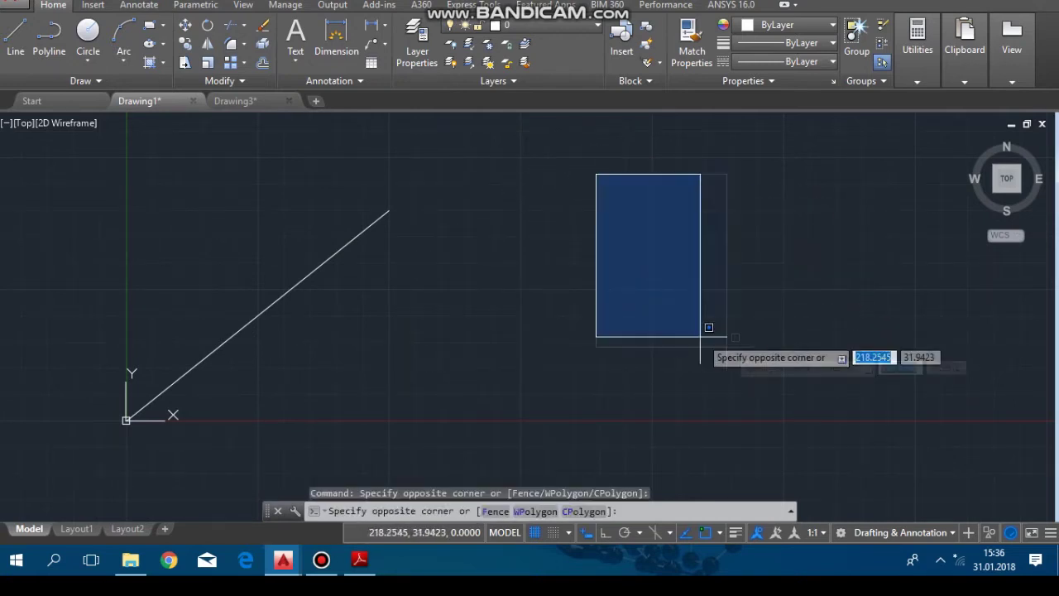
{"action": "left_click", "coordinate": [819, 374]}
{"action": "left_click", "coordinate": [658, 166]}
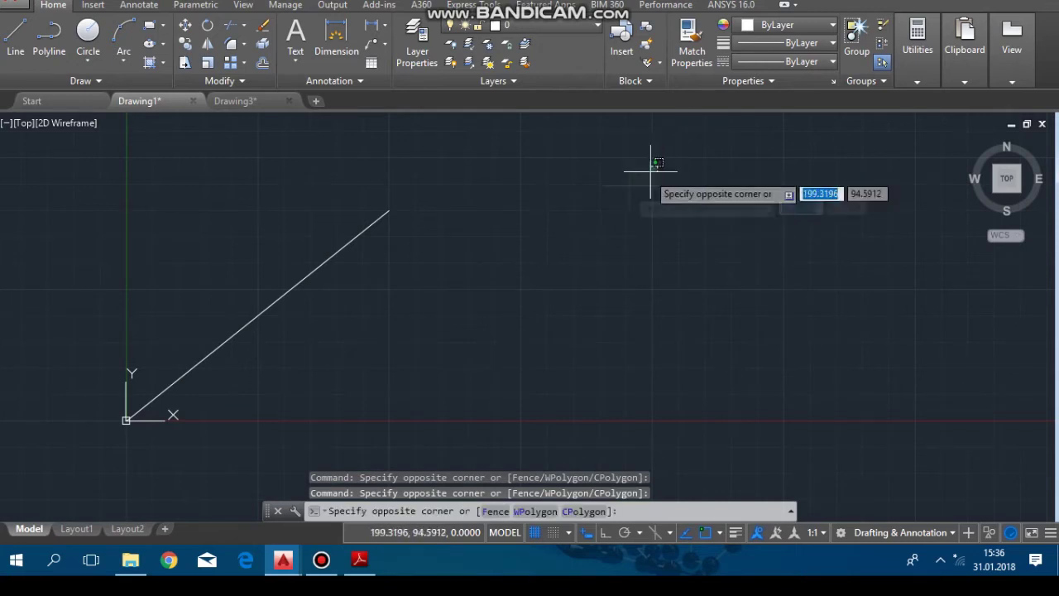
{"action": "left_click", "coordinate": [407, 360]}
{"action": "left_click", "coordinate": [573, 167]}
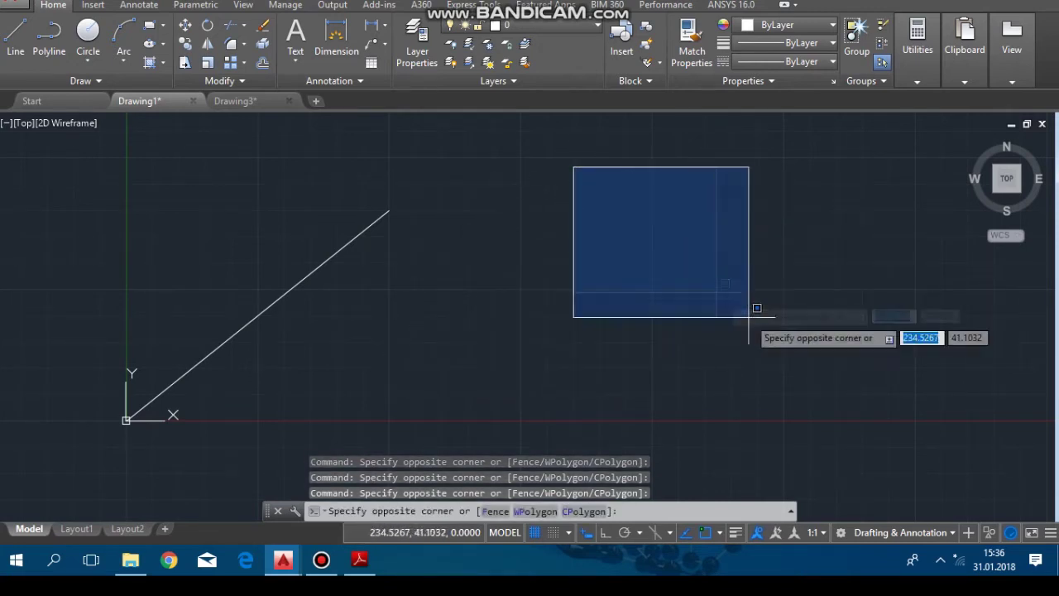
{"action": "left_click", "coordinate": [777, 361]}
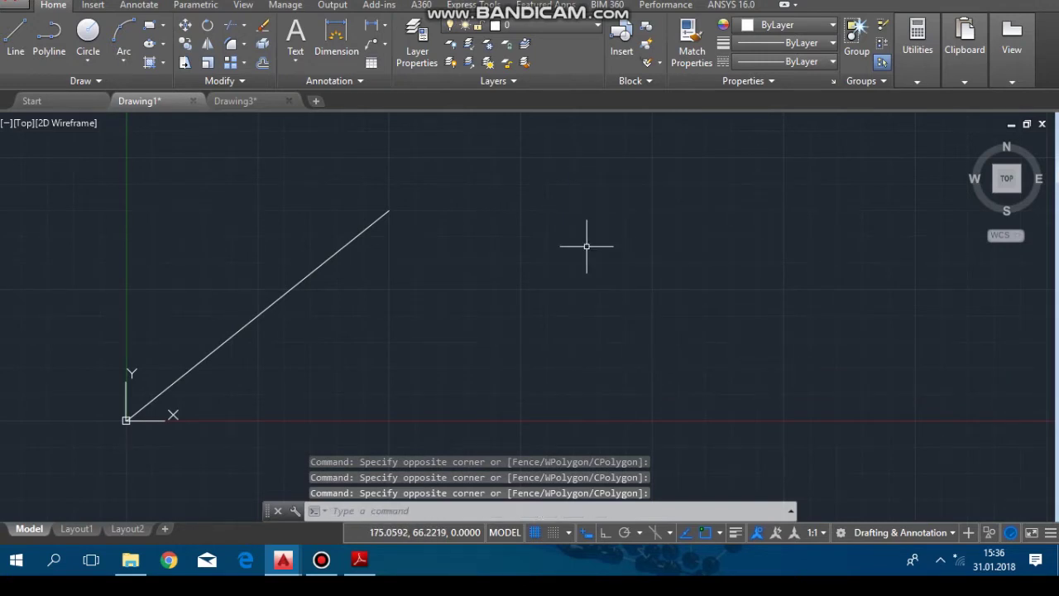
{"action": "left_click", "coordinate": [569, 160]}
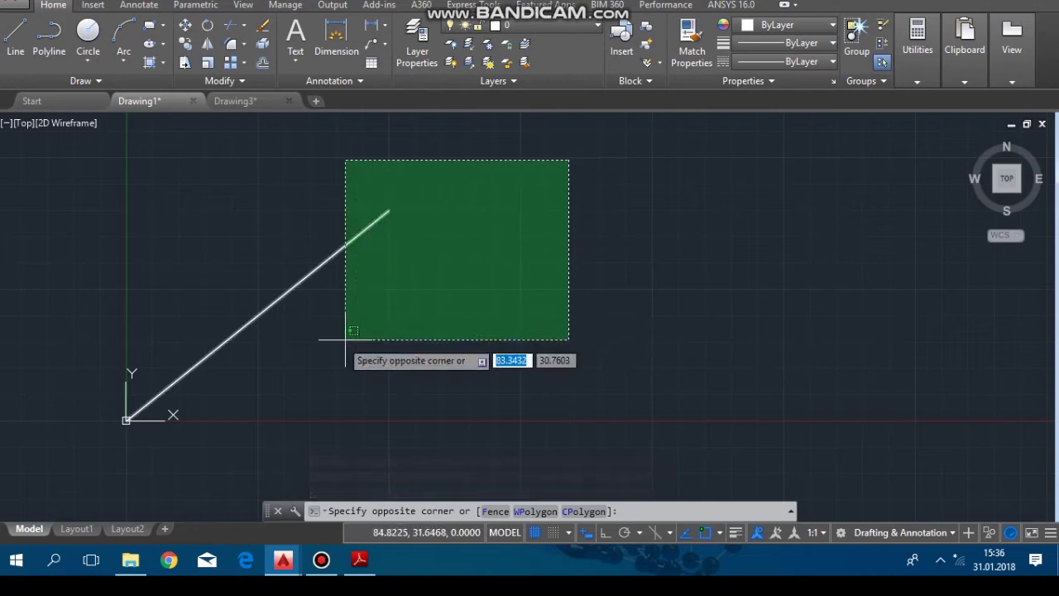
{"action": "left_click", "coordinate": [297, 369]}
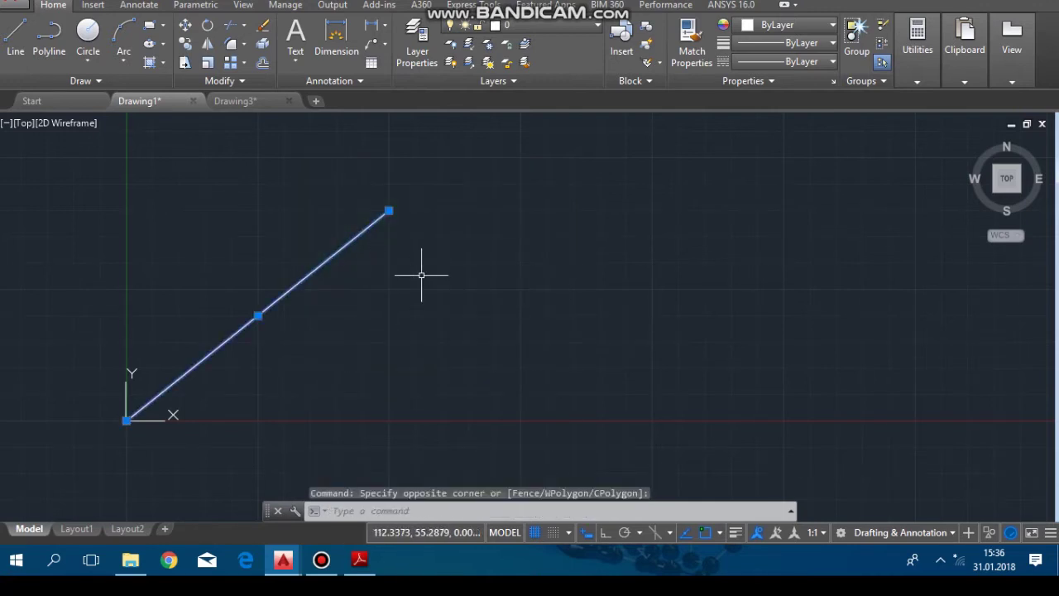
Step: Draw four lines from the diagonal's top end back to the origin, closing a notched outline
{"action": "key", "text": "Escape"}
{"action": "key", "text": "Escape"}
{"action": "type", "text": "l"}
{"action": "key", "text": "Return"}
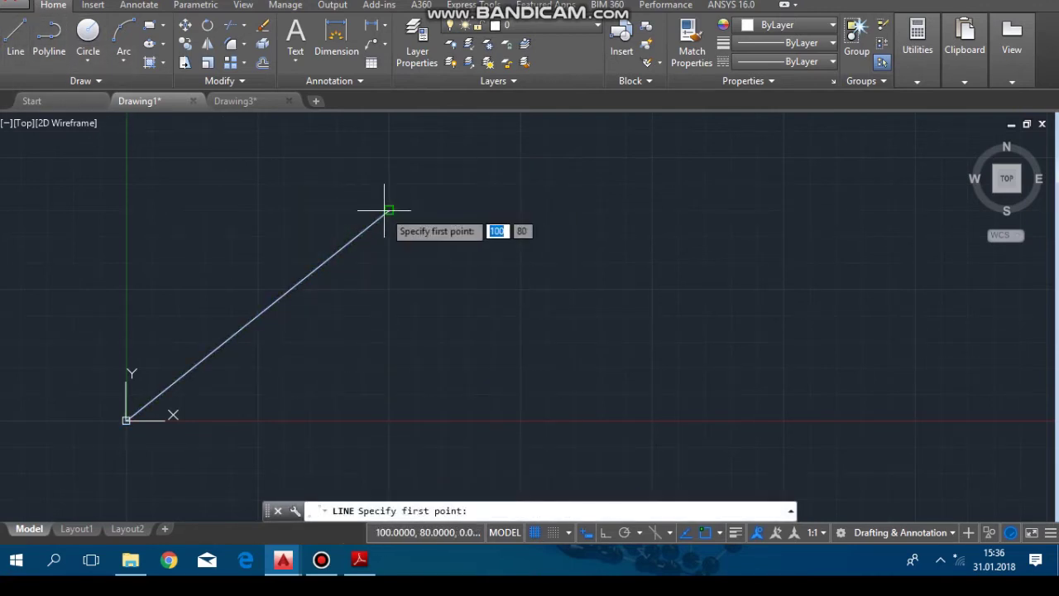
{"action": "left_click", "coordinate": [388, 211]}
{"action": "left_click", "coordinate": [457, 425]}
{"action": "left_click", "coordinate": [326, 373]}
{"action": "left_click", "coordinate": [267, 417]}
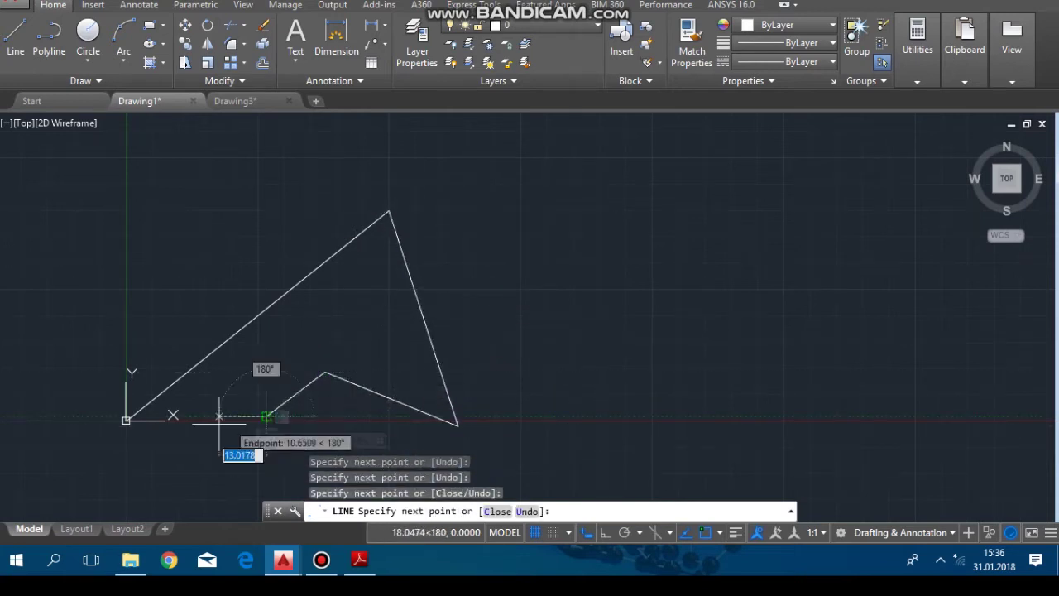
{"action": "left_click", "coordinate": [126, 420]}
{"action": "key", "text": "Escape"}
Step: Window-select the two lower notch lines of the outline
{"action": "left_click", "coordinate": [590, 160]}
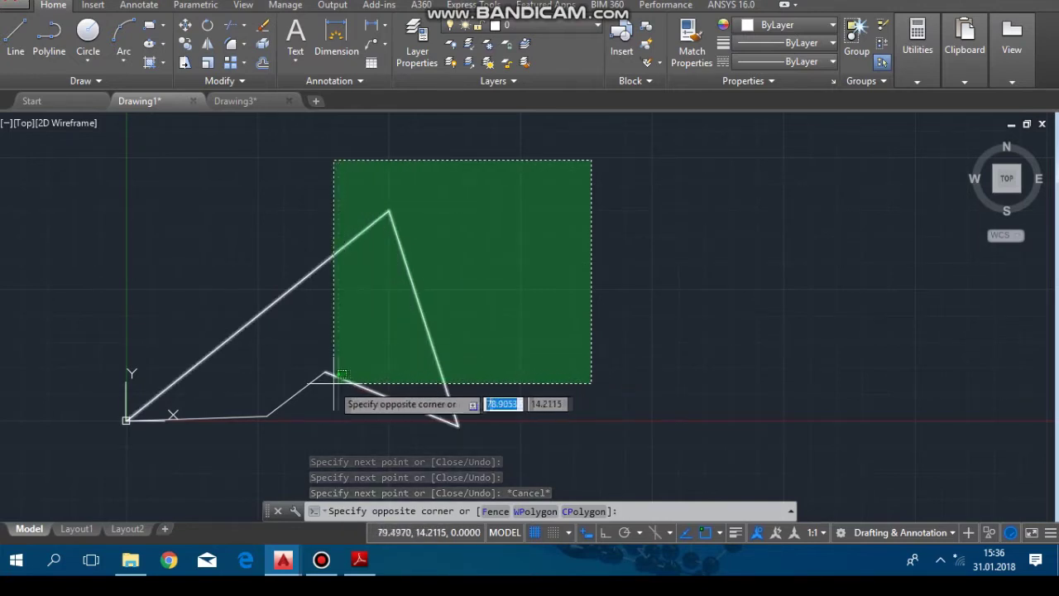
{"action": "left_click", "coordinate": [220, 428]}
{"action": "key", "text": "Escape"}
{"action": "left_click", "coordinate": [212, 173]}
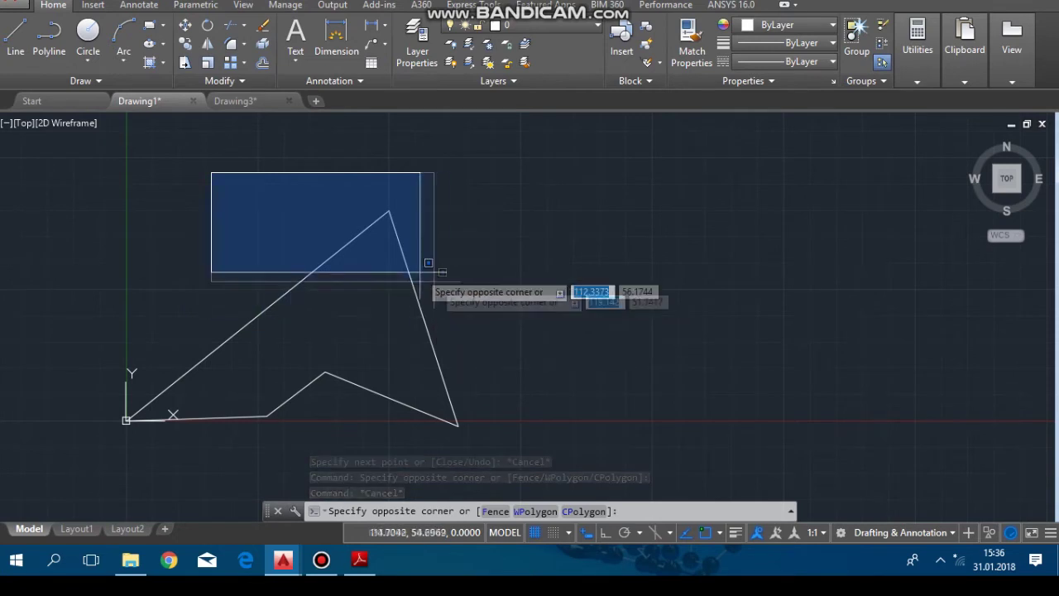
{"action": "key", "text": "Escape"}
{"action": "left_click", "coordinate": [197, 309]}
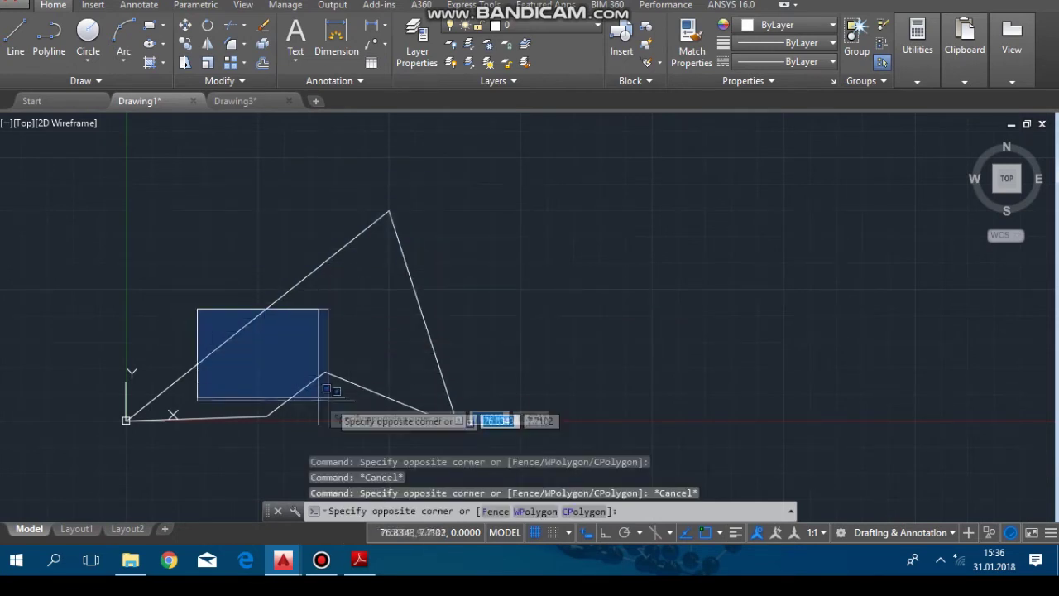
{"action": "middle_click_drag", "start_coordinate": [521, 441], "coordinate": [518, 410]}
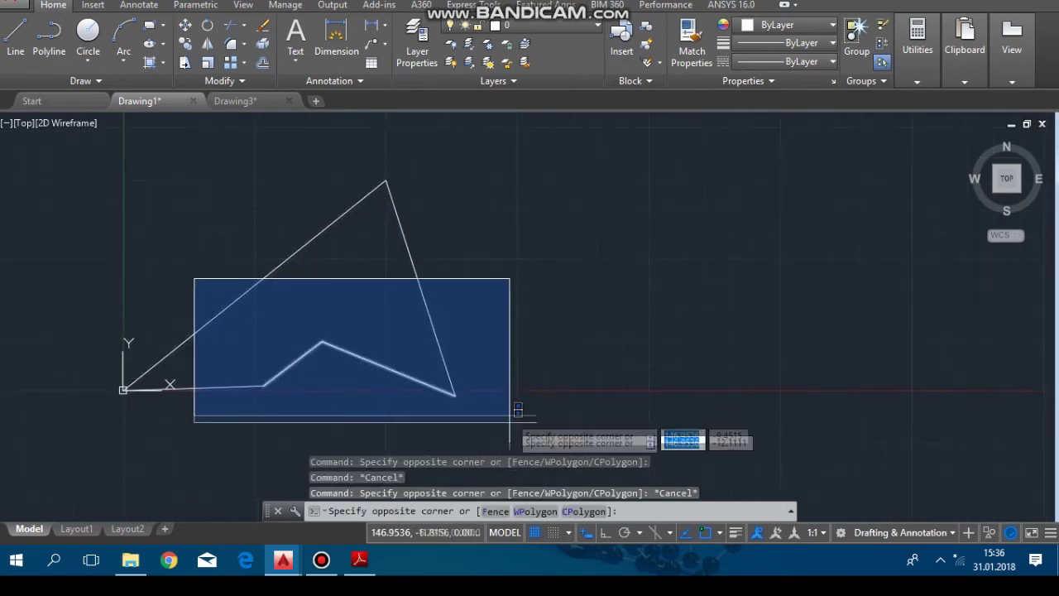
{"action": "left_click", "coordinate": [510, 422]}
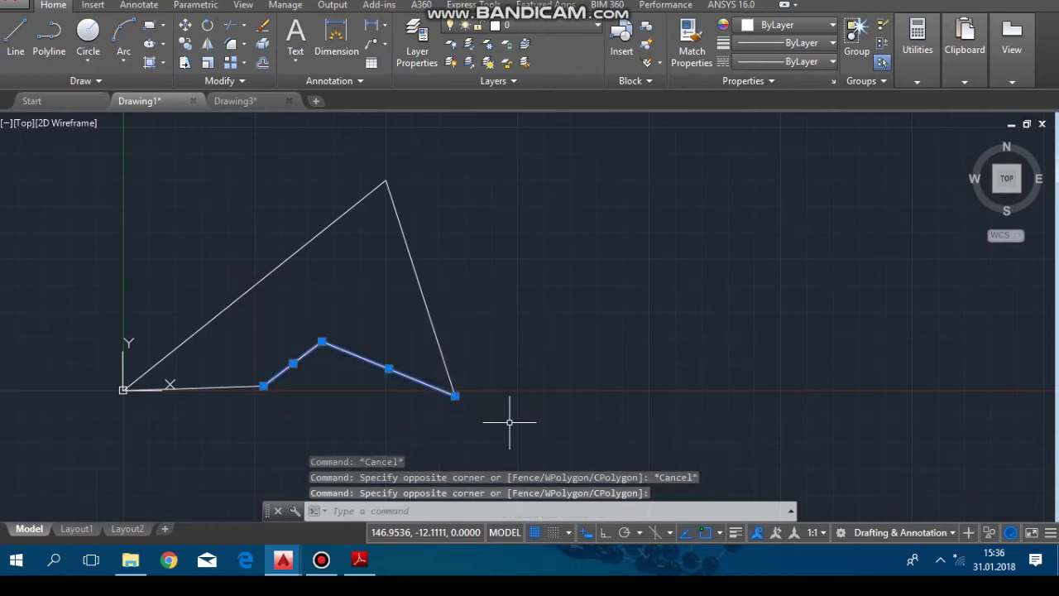
Step: Open and close a blank new drawing to return to the dimensioned Drawing3 profile
{"action": "key", "text": "Escape"}
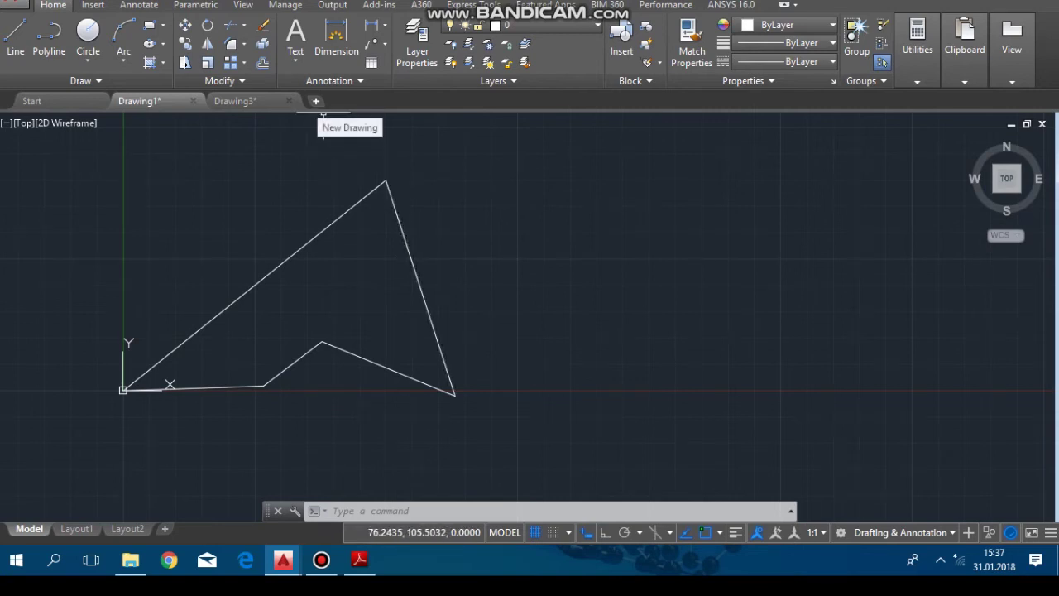
{"action": "left_click", "coordinate": [319, 109]}
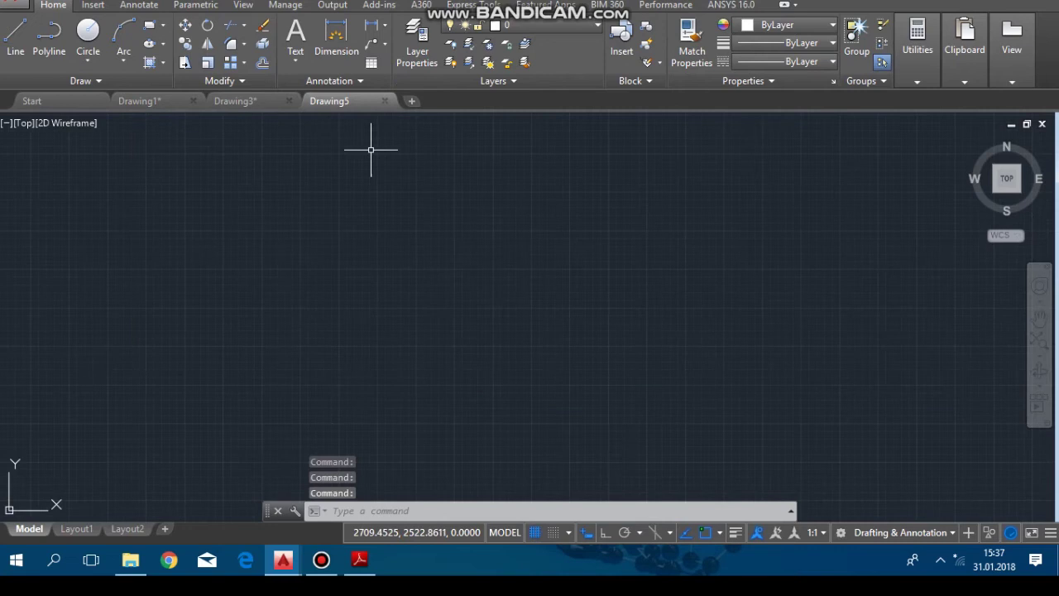
{"action": "left_click", "coordinate": [384, 100]}
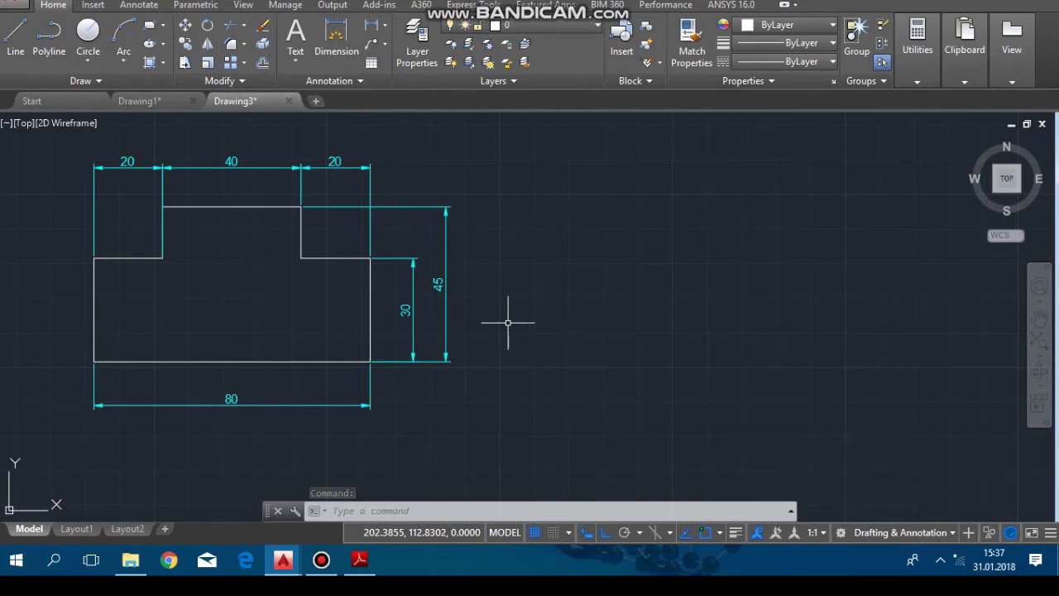
{"action": "middle_click_drag", "start_coordinate": [617, 323], "coordinate": [616, 338]}
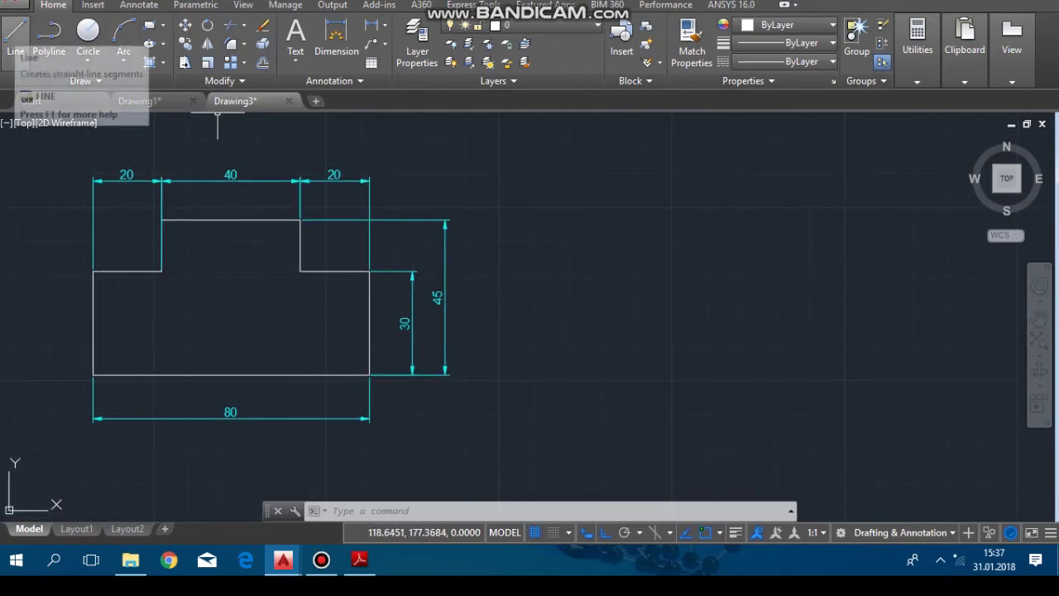
{"action": "left_click", "coordinate": [15, 37]}
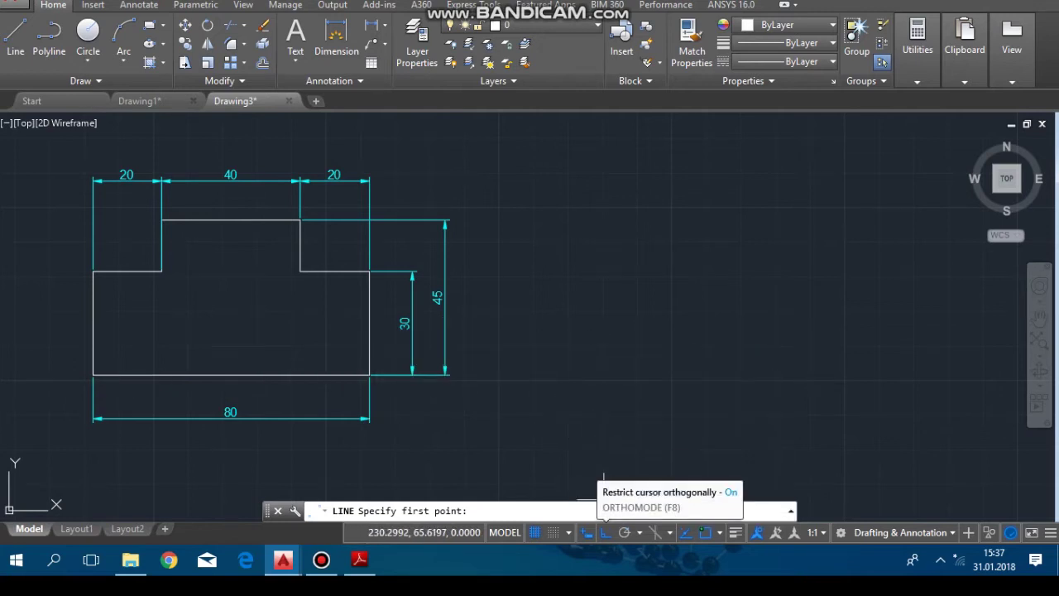
{"action": "left_click", "coordinate": [605, 533]}
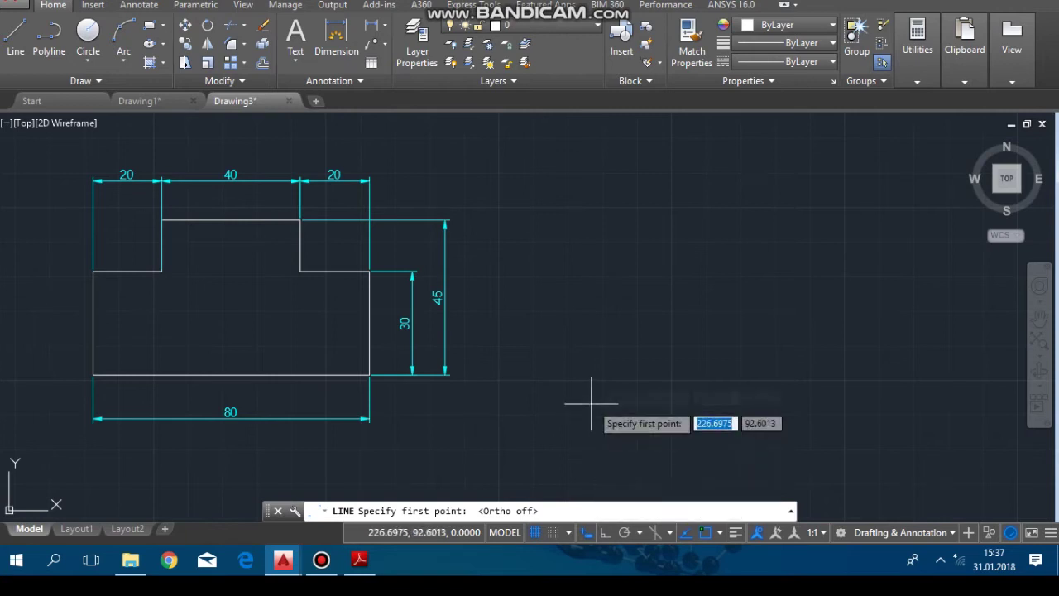
{"action": "left_click", "coordinate": [616, 338]}
{"action": "left_click", "coordinate": [673, 195]}
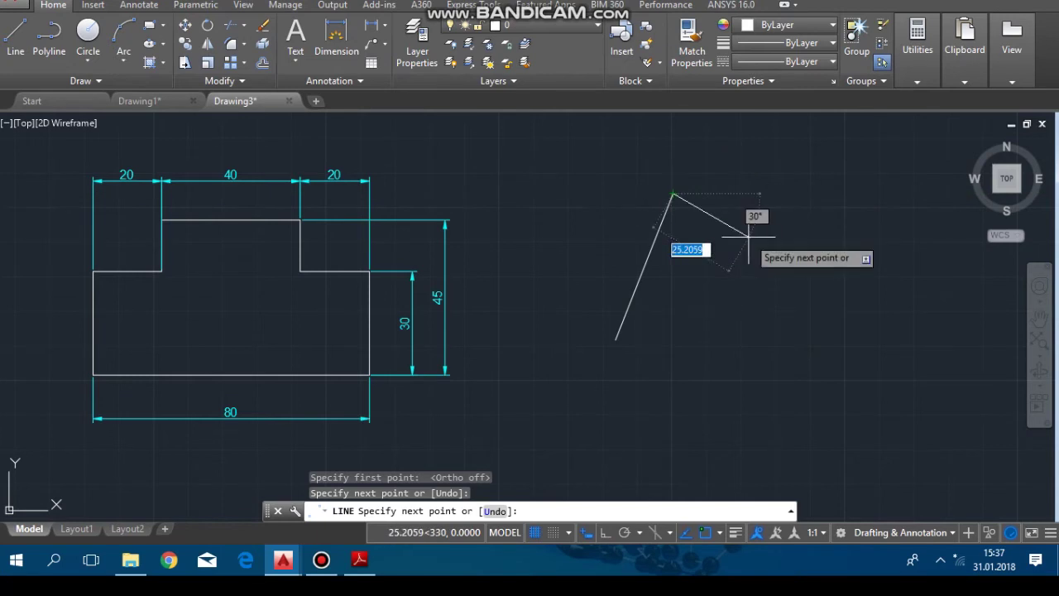
{"action": "left_click", "coordinate": [735, 287]}
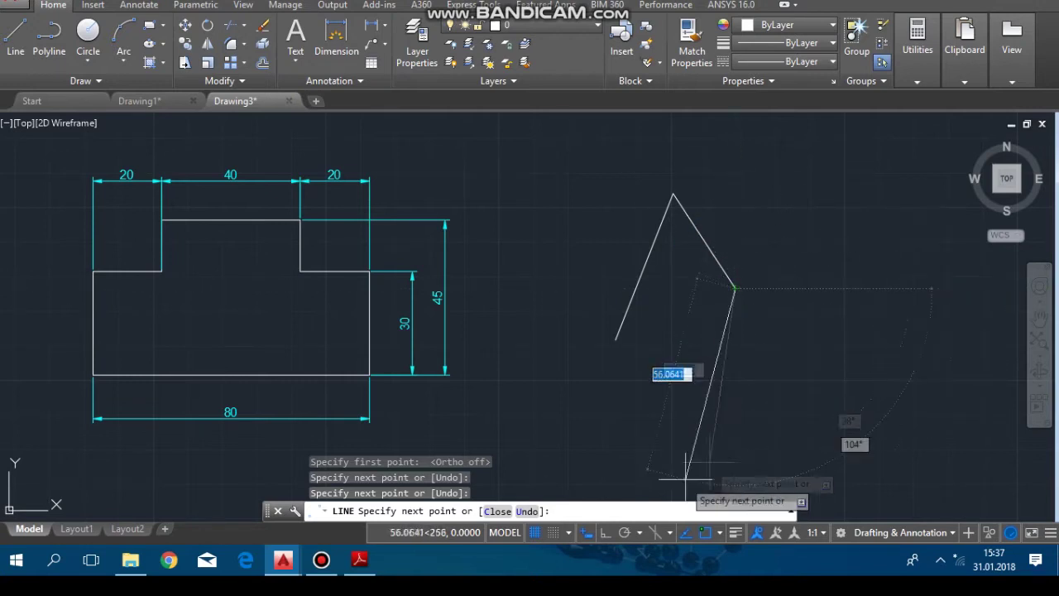
{"action": "key", "text": "Escape"}
{"action": "left_click", "coordinate": [824, 127]}
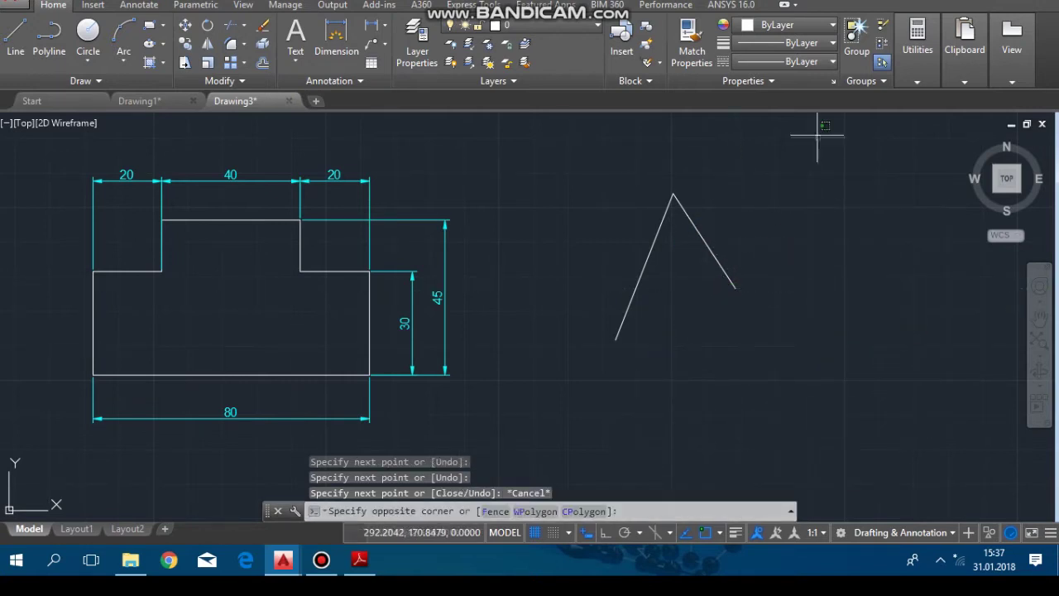
{"action": "left_click", "coordinate": [571, 378]}
{"action": "type", "text": "e"}
{"action": "key", "text": "Return"}
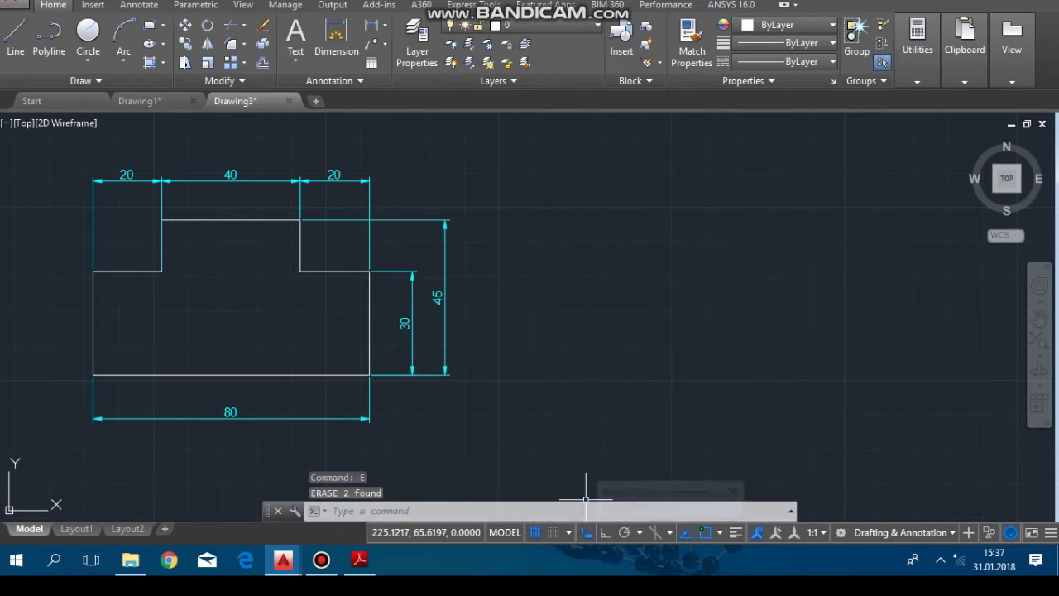
Step: Start a line right of the profile, cancel it, and restart the LINE tool
{"action": "left_click", "coordinate": [15, 38]}
{"action": "left_click", "coordinate": [617, 217]}
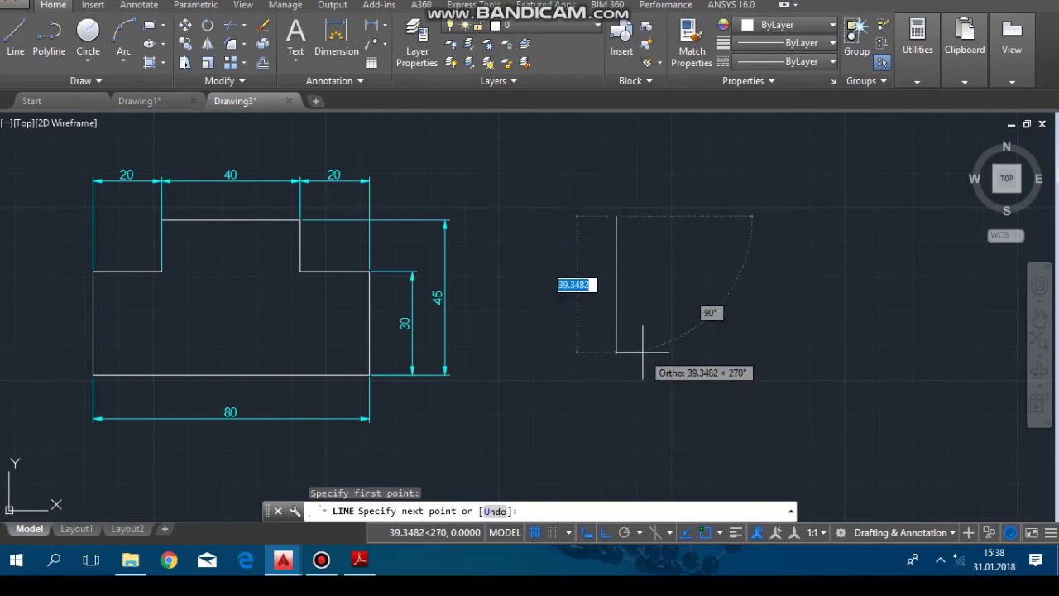
{"action": "key", "text": "Escape"}
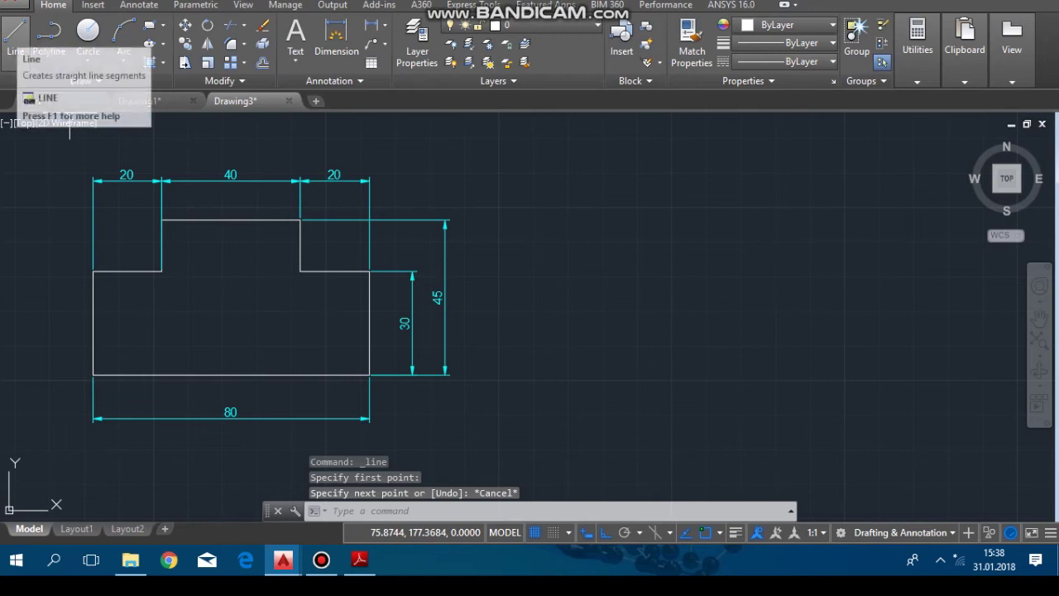
{"action": "left_click", "coordinate": [15, 33]}
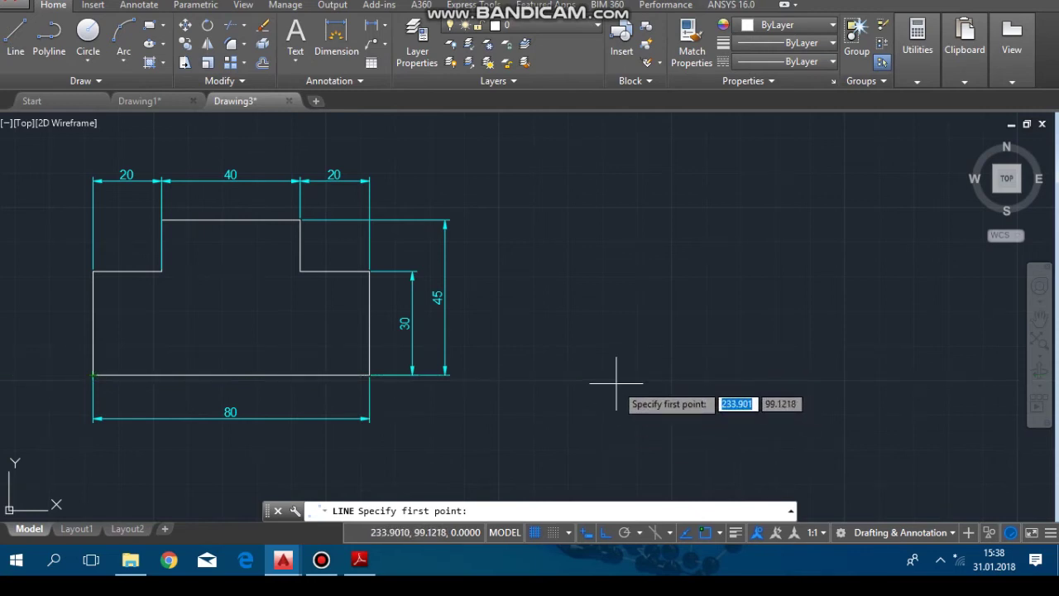
Step: Draw the copy with typed edges 80, 30, 20, 15, 40, 15, 20, closing back to the start
{"action": "left_click", "coordinate": [616, 383]}
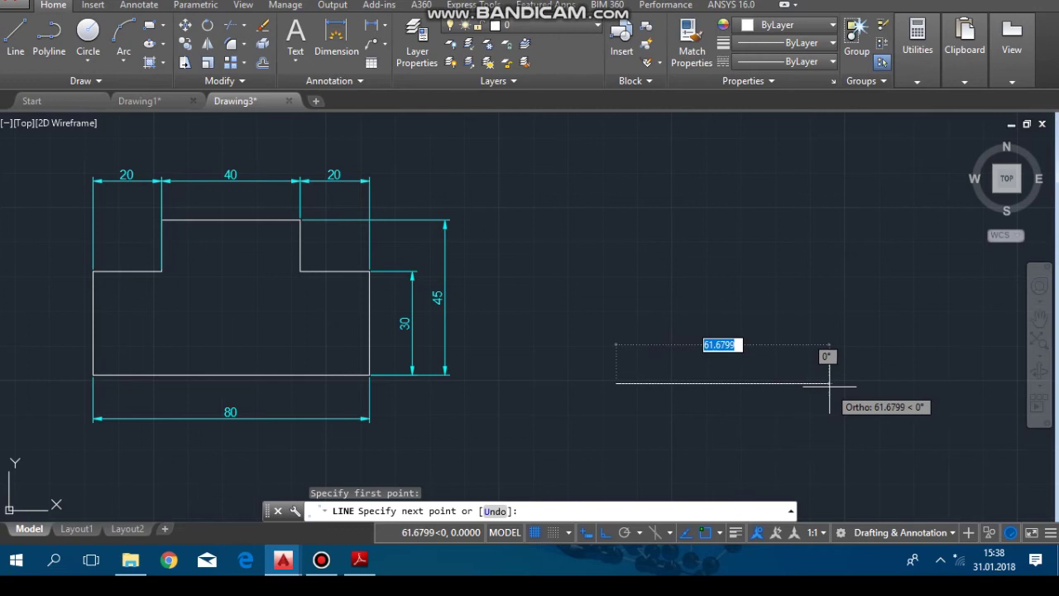
{"action": "key", "text": "Return"}
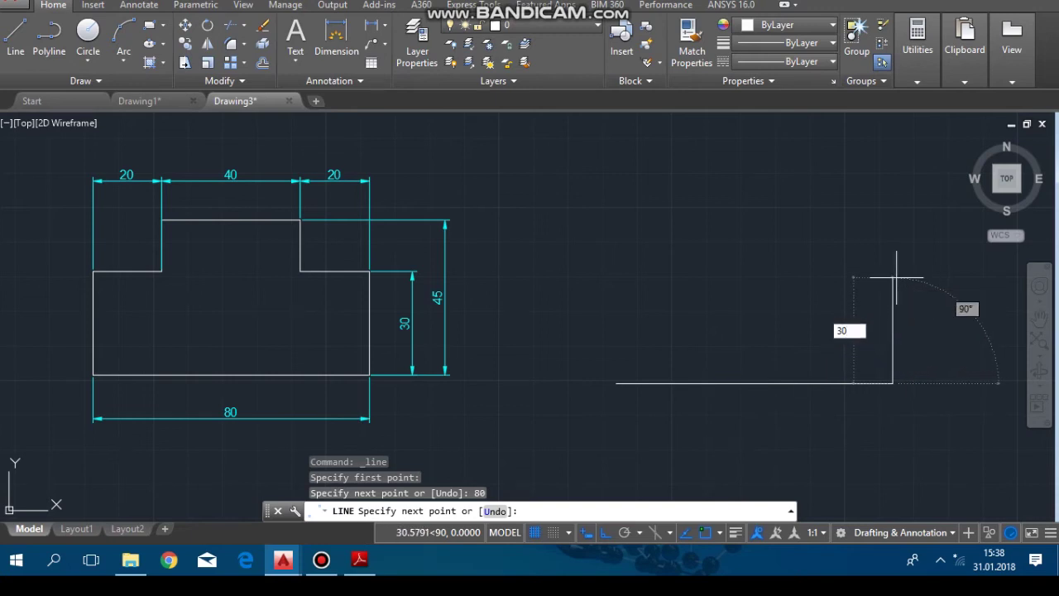
{"action": "key", "text": "Return"}
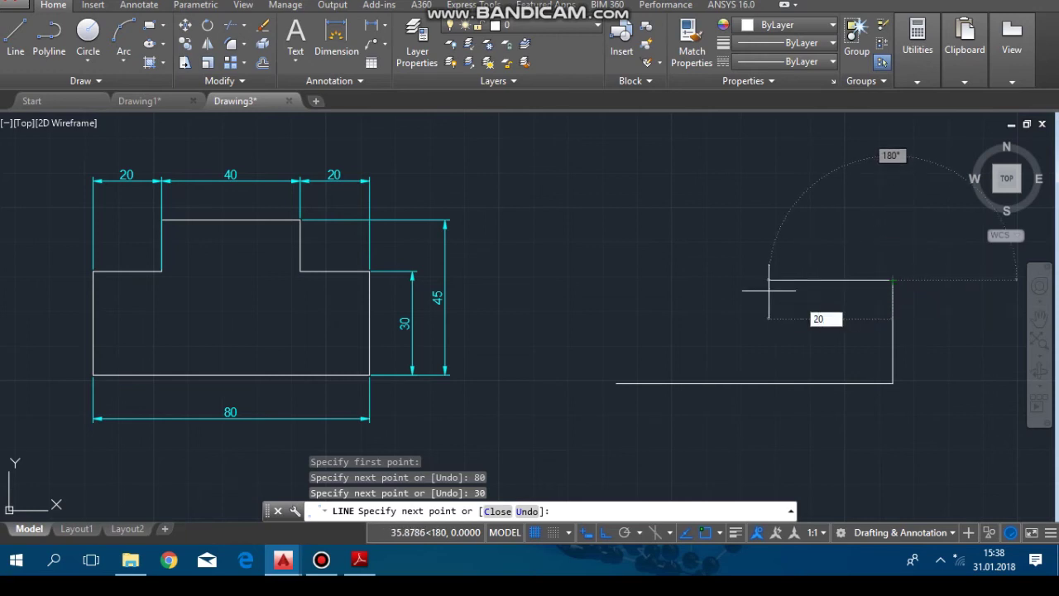
{"action": "key", "text": "Return"}
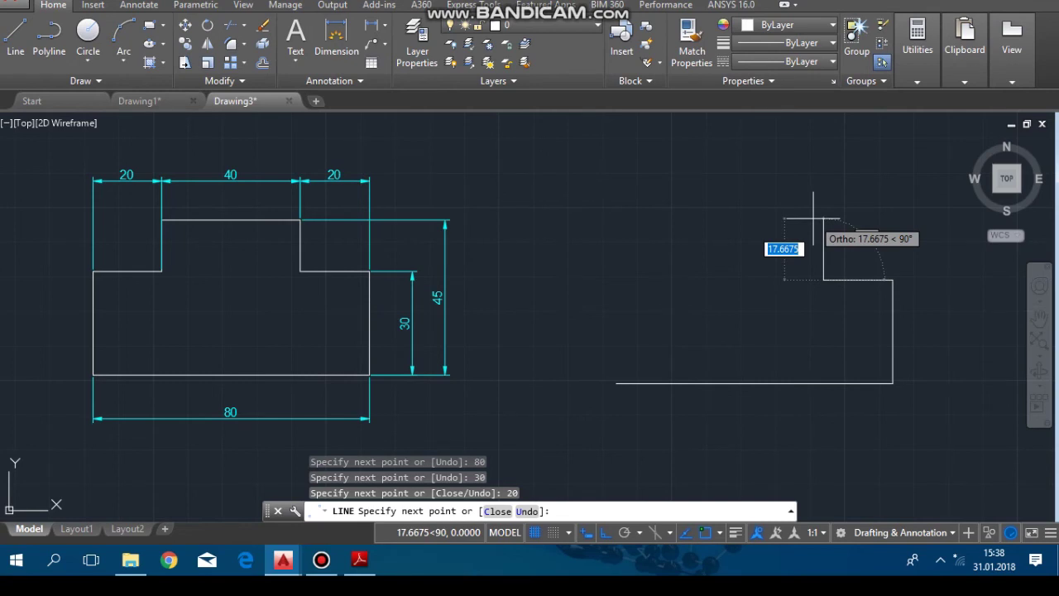
{"action": "key", "text": "Return"}
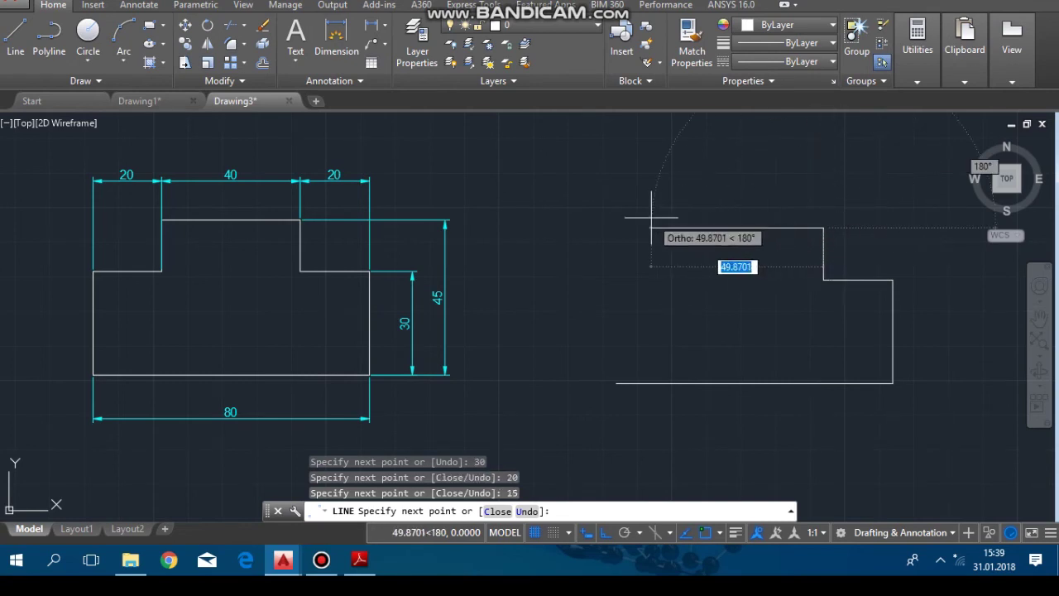
{"action": "key", "text": "Return"}
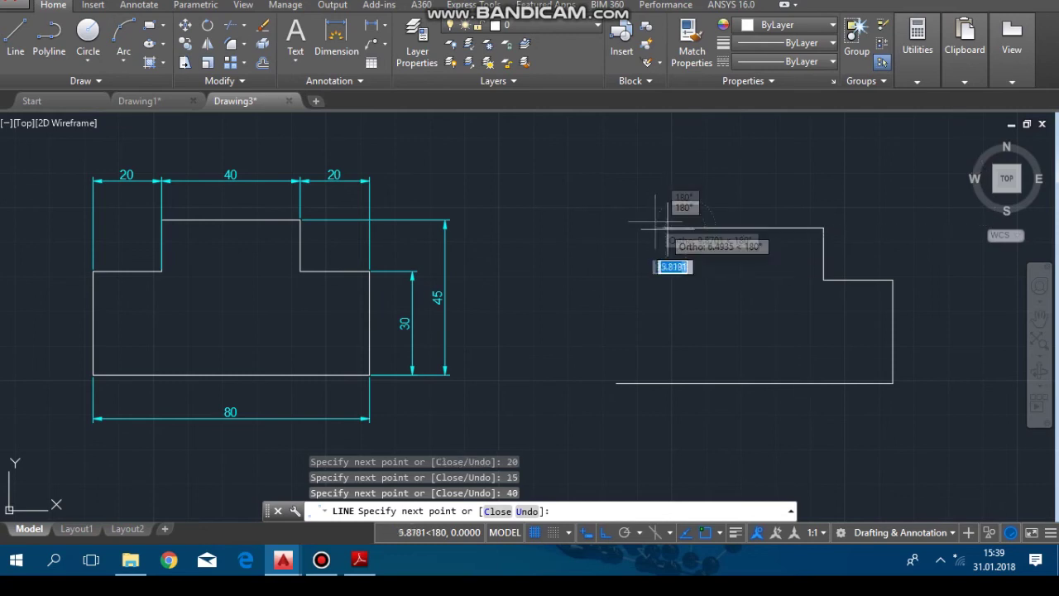
{"action": "type", "text": "15"}
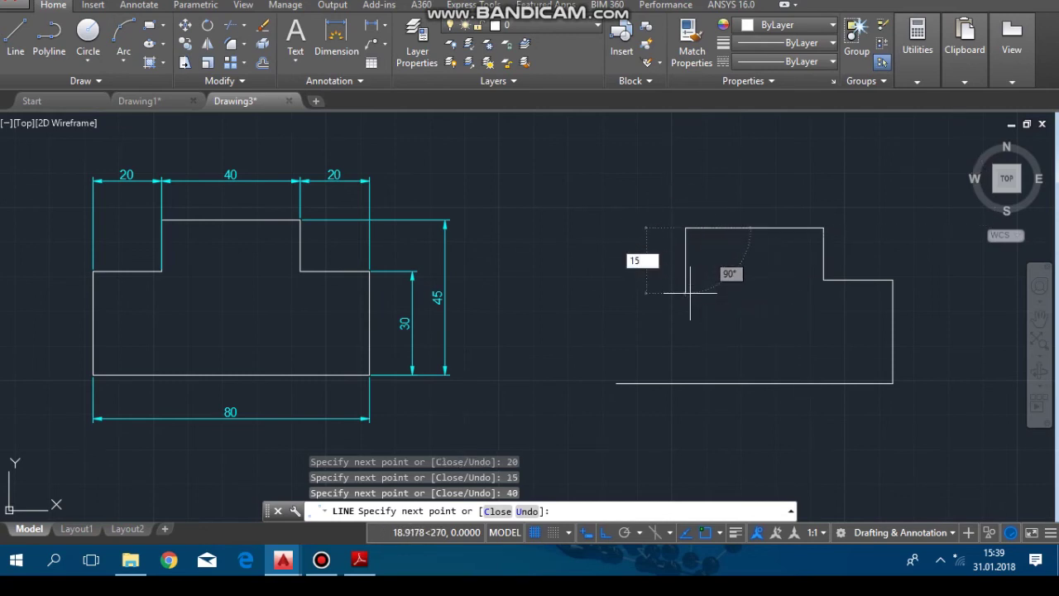
{"action": "key", "text": "Return"}
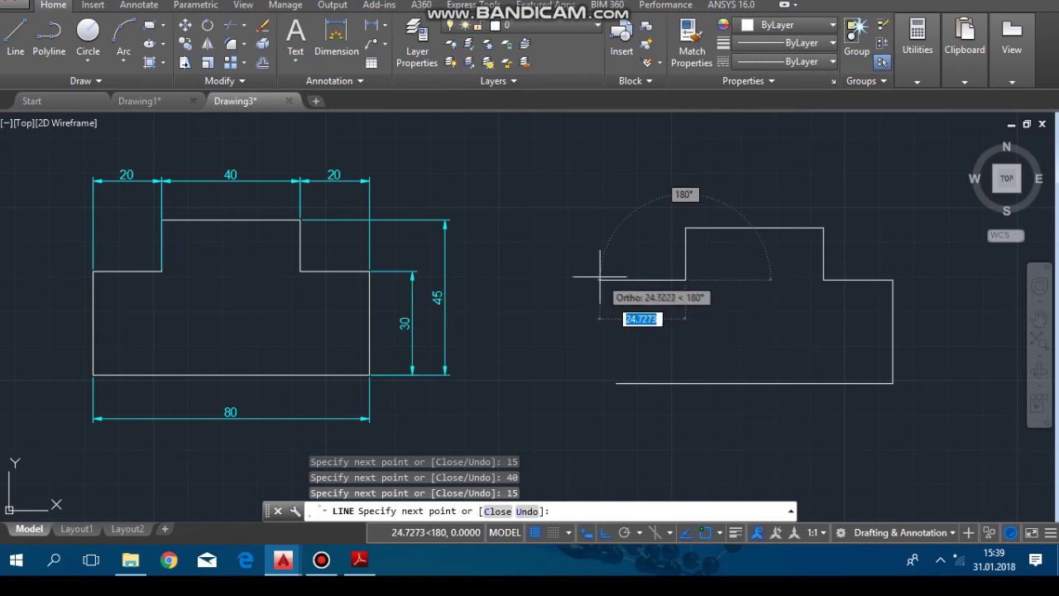
{"action": "type", "text": "20"}
{"action": "key", "text": "Return"}
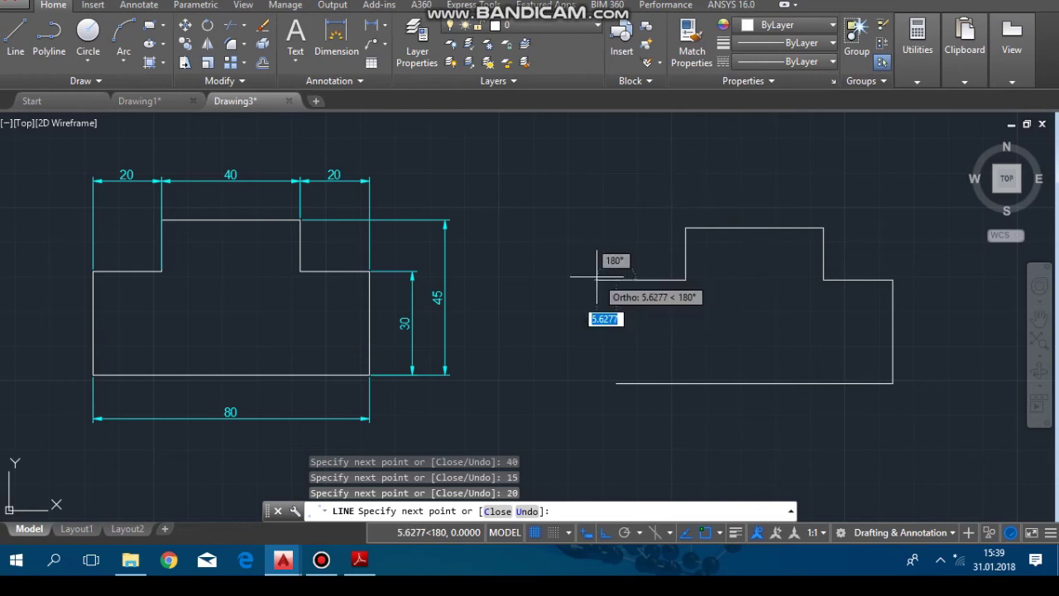
{"action": "left_click", "coordinate": [617, 383]}
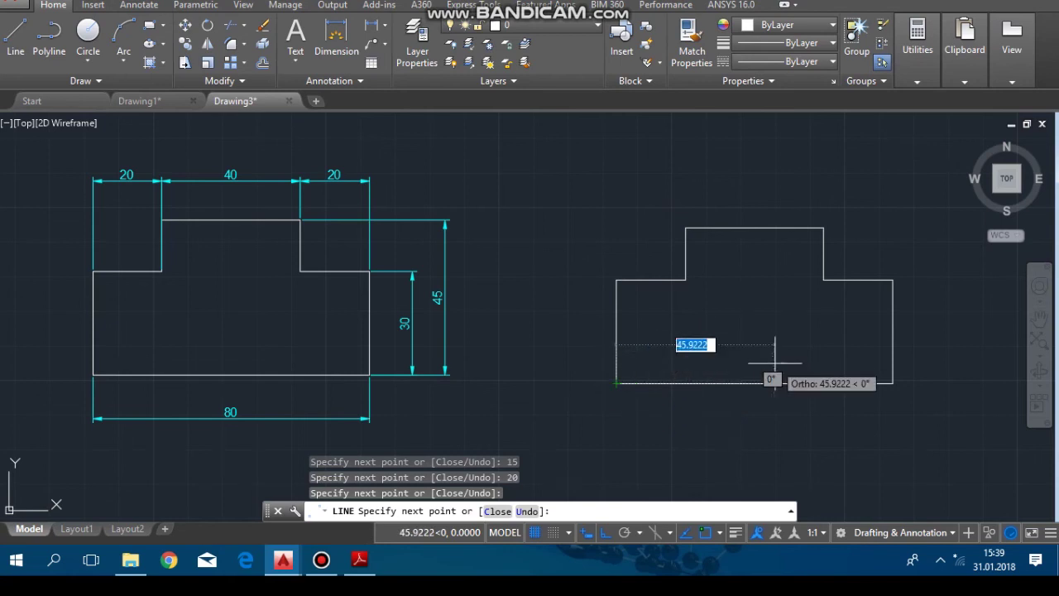
{"action": "key", "text": "Escape"}
{"action": "middle_click_drag", "start_coordinate": [775, 363], "coordinate": [743, 358]}
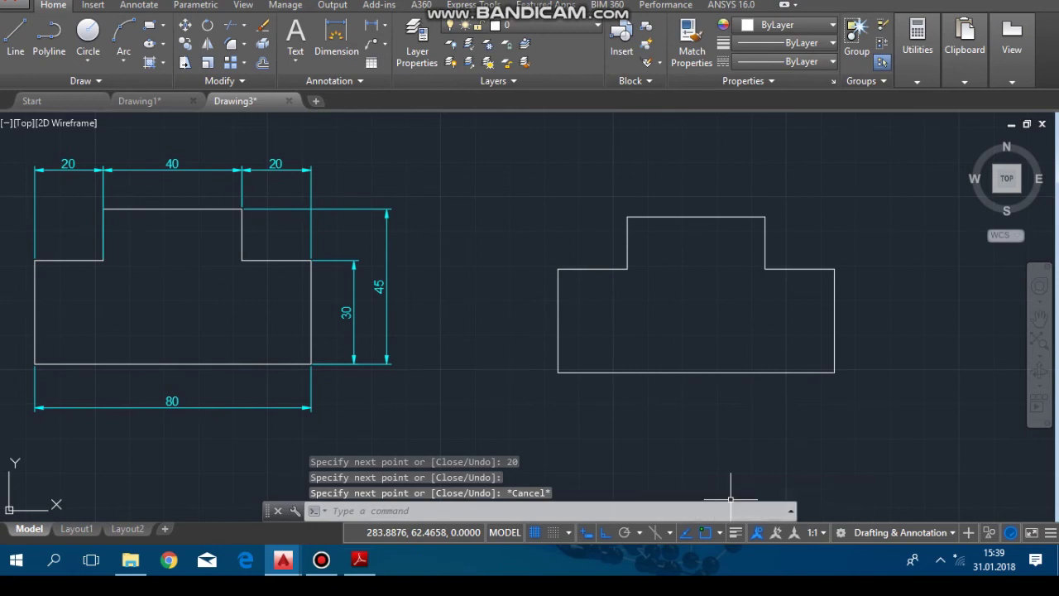
Step: Erase the copied profile's left vertical edge
{"action": "left_click", "coordinate": [720, 532]}
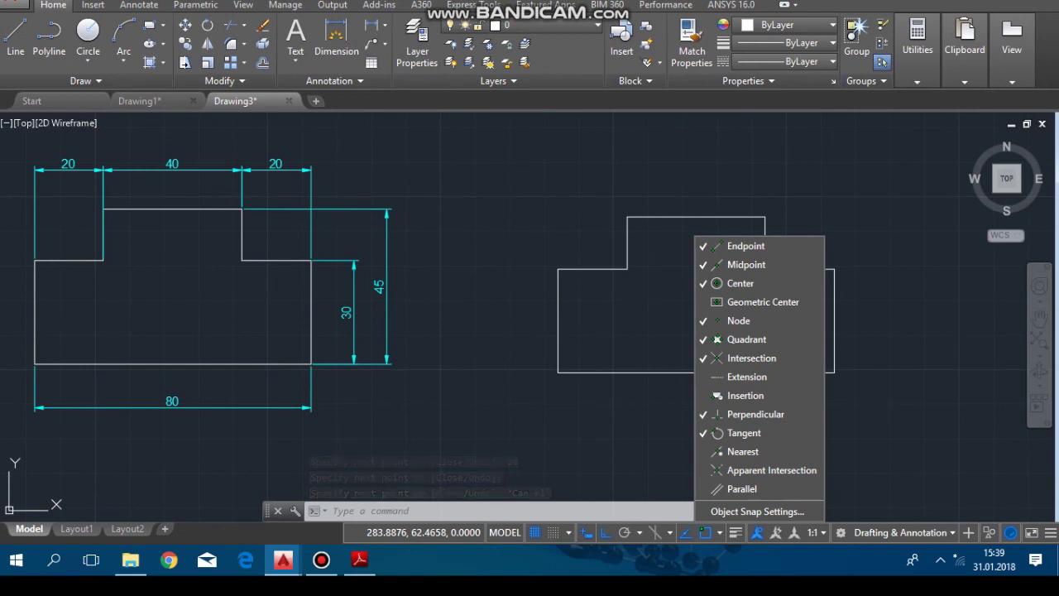
{"action": "left_click", "coordinate": [909, 455]}
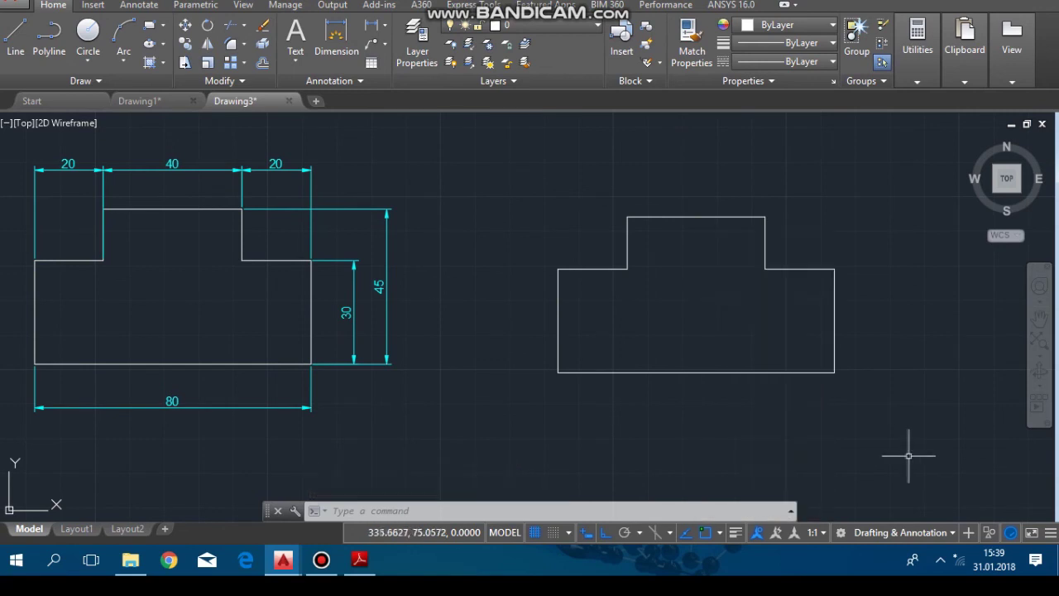
{"action": "type", "text": "e"}
{"action": "key", "text": "Return"}
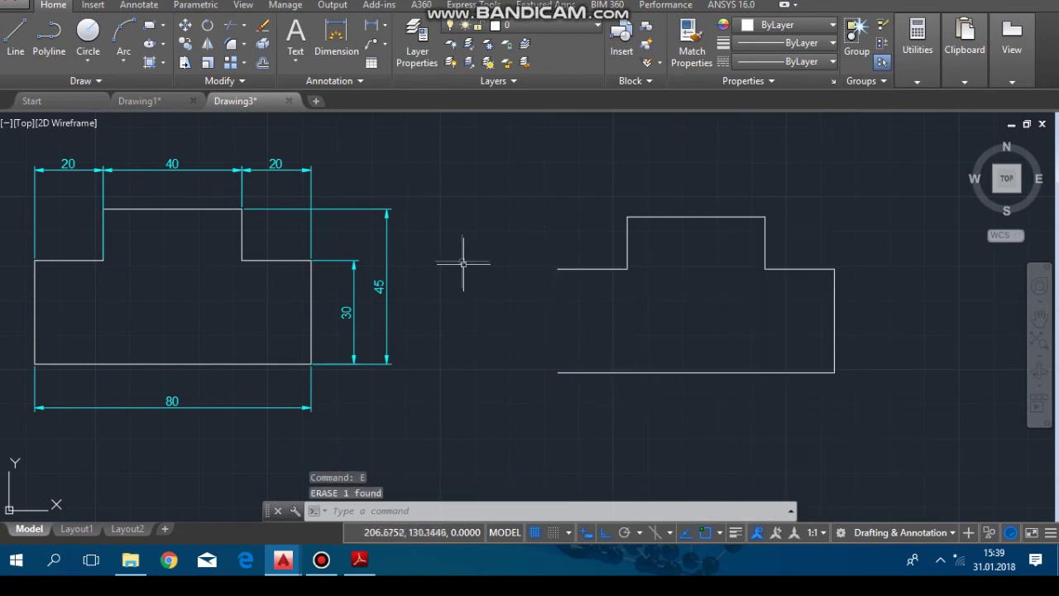
Step: Toggle OSNAP and OTRACK, then draw a new left edge from top-left to bottom corner
{"action": "type", "text": "l"}
{"action": "key", "text": "Return"}
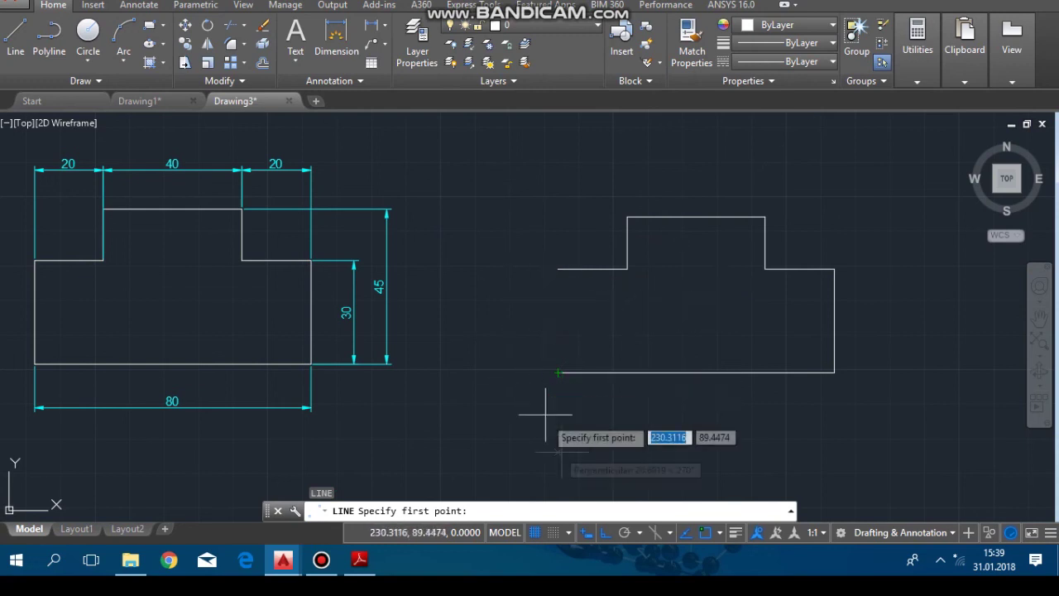
{"action": "left_click", "coordinate": [705, 532]}
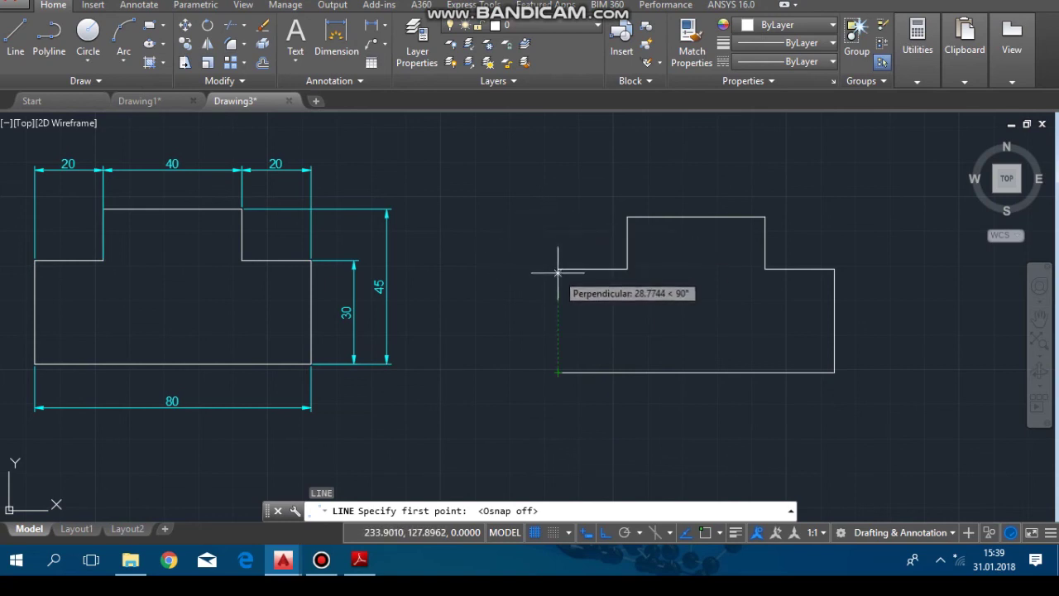
{"action": "left_click", "coordinate": [686, 532]}
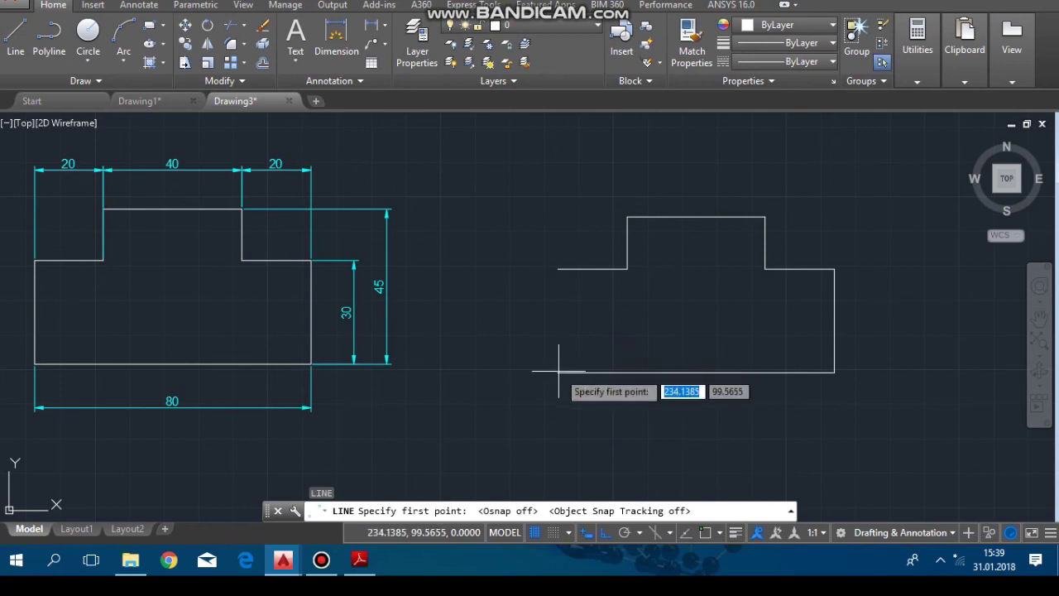
{"action": "left_click", "coordinate": [686, 532]}
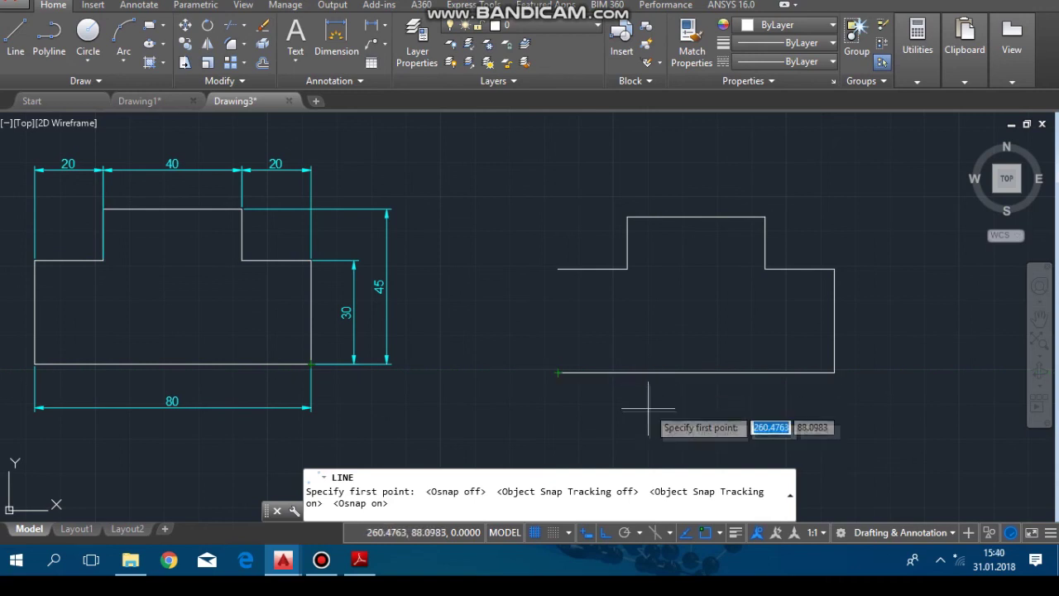
{"action": "left_click", "coordinate": [558, 269]}
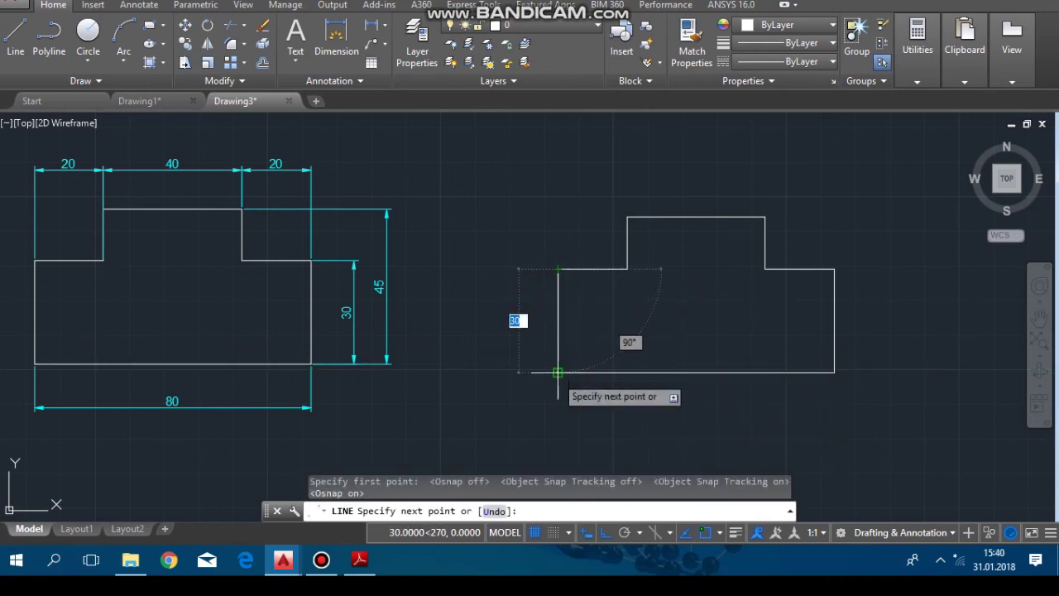
{"action": "left_click", "coordinate": [558, 373]}
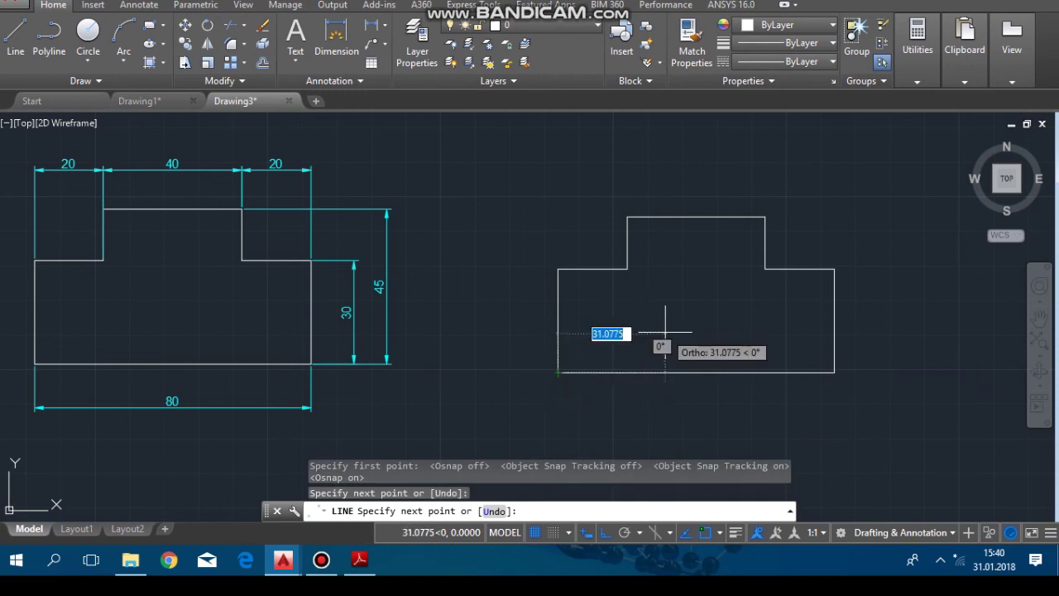